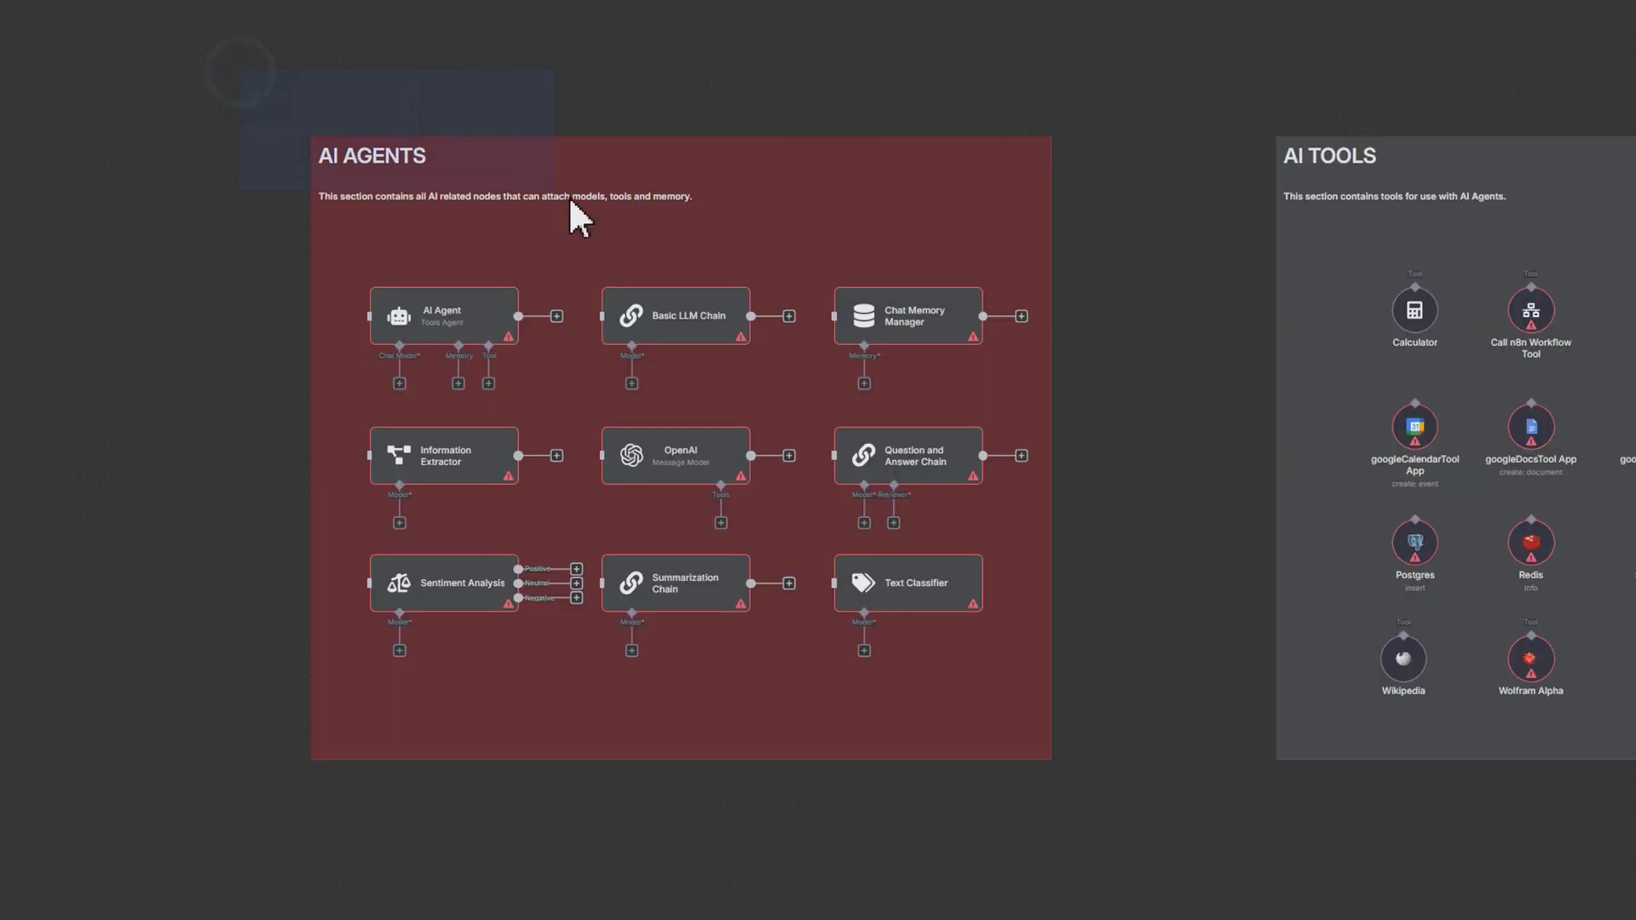
Drag-select the FLOW & CORE sticky with its nodes and copy them with Ctrl+C.
drag(243, 75, 995, 635)
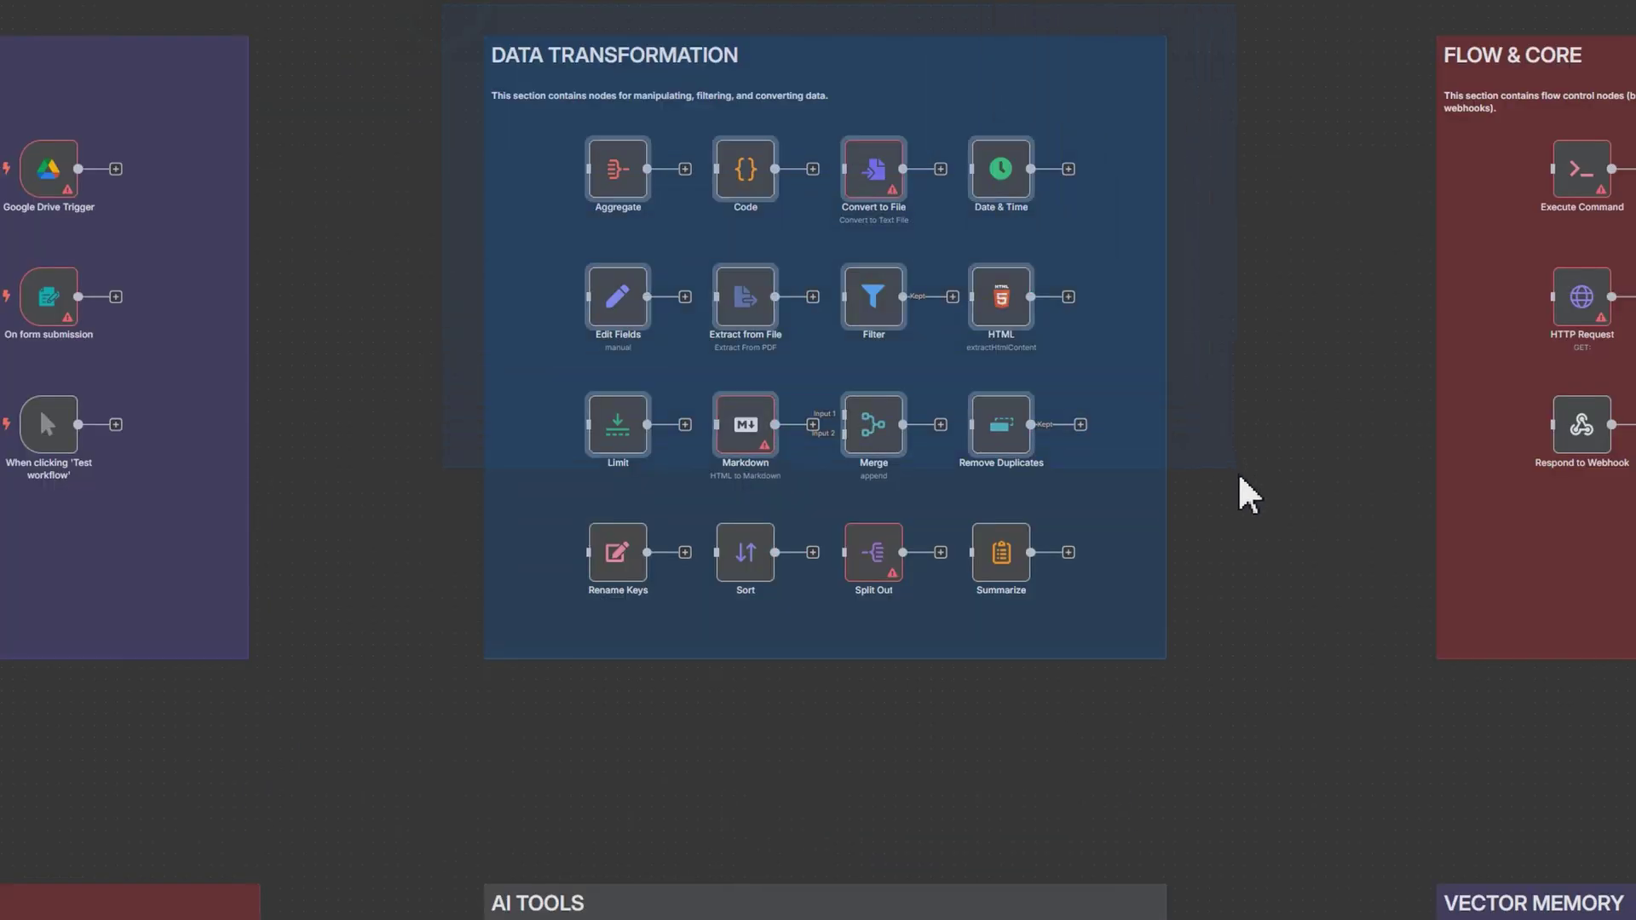
drag(1249, 495, 1265, 757)
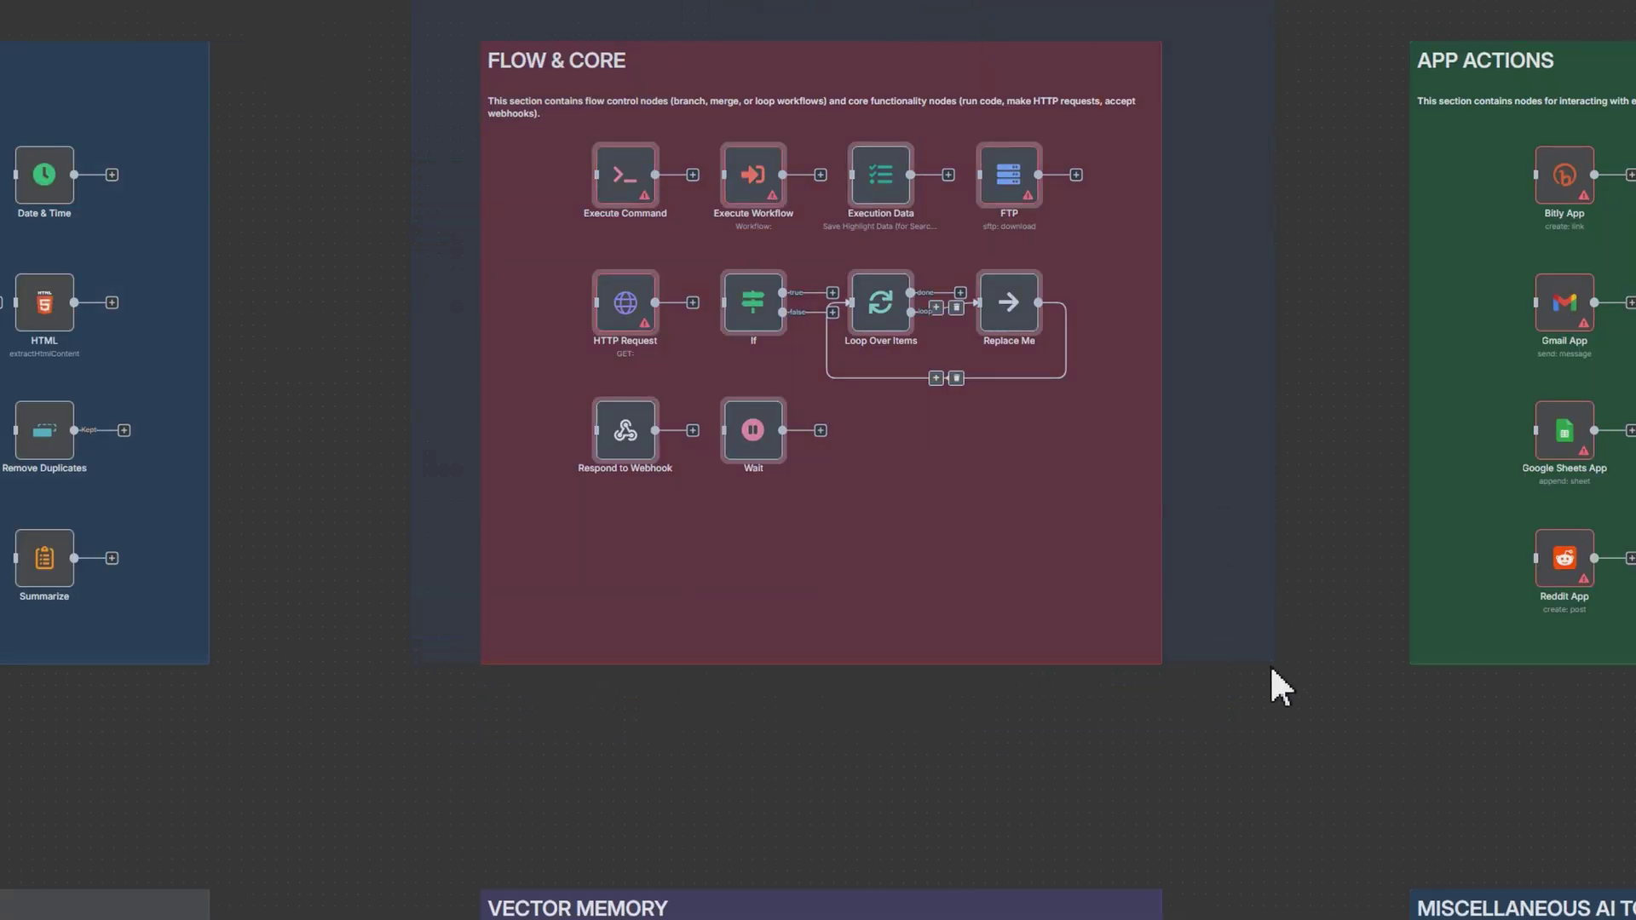
drag(1273, 668, 1257, 750)
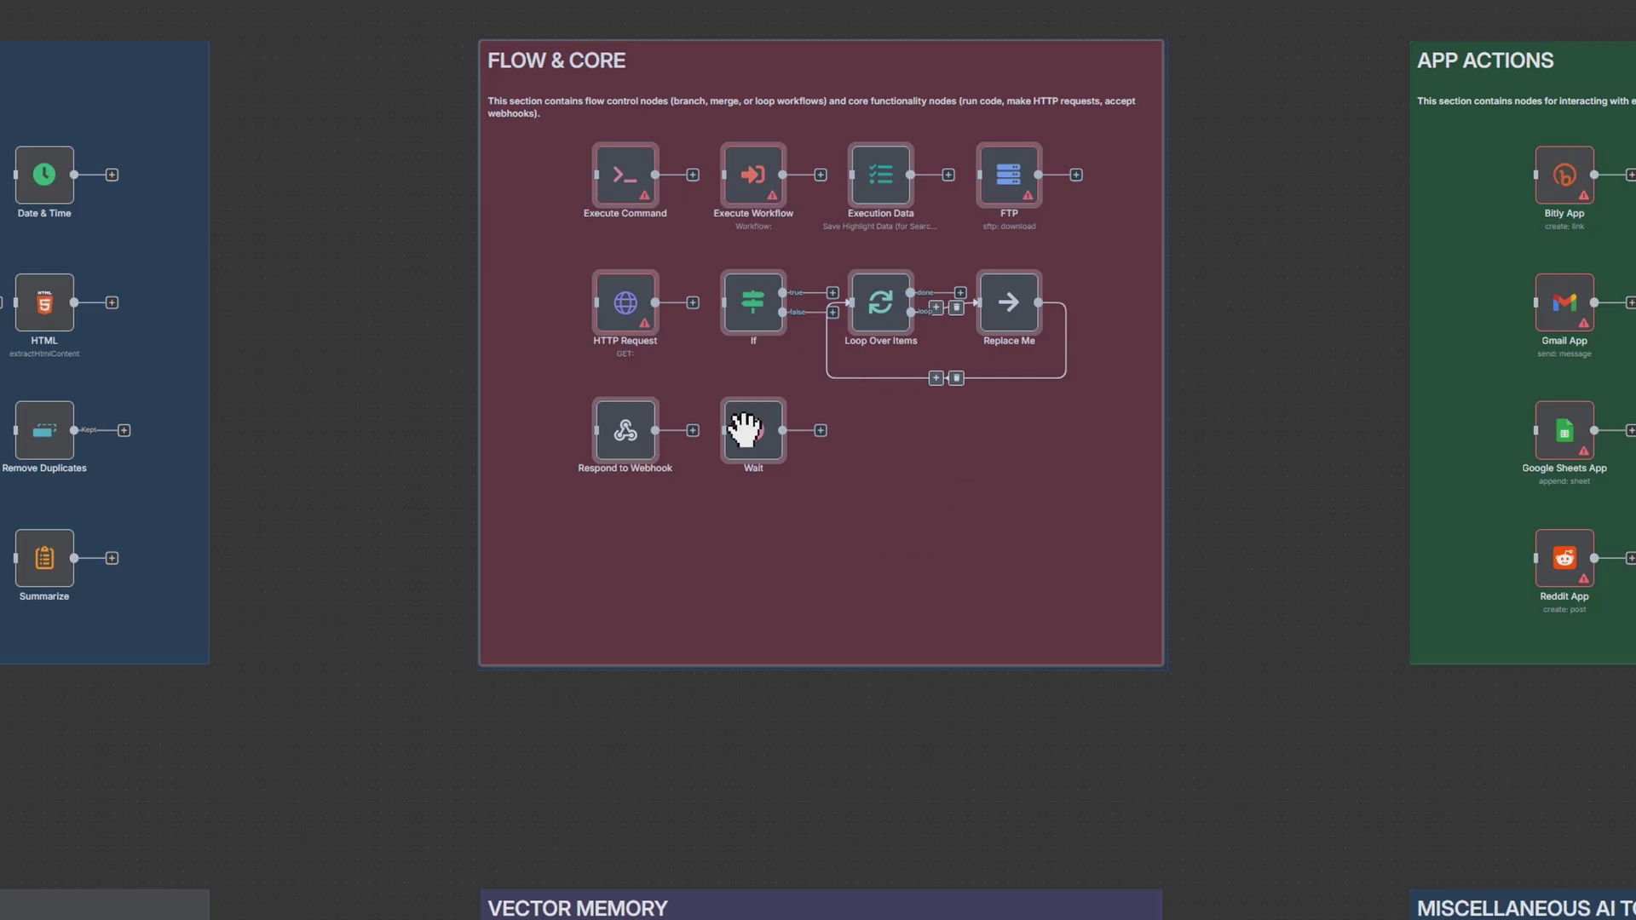
key(ctrl+c)
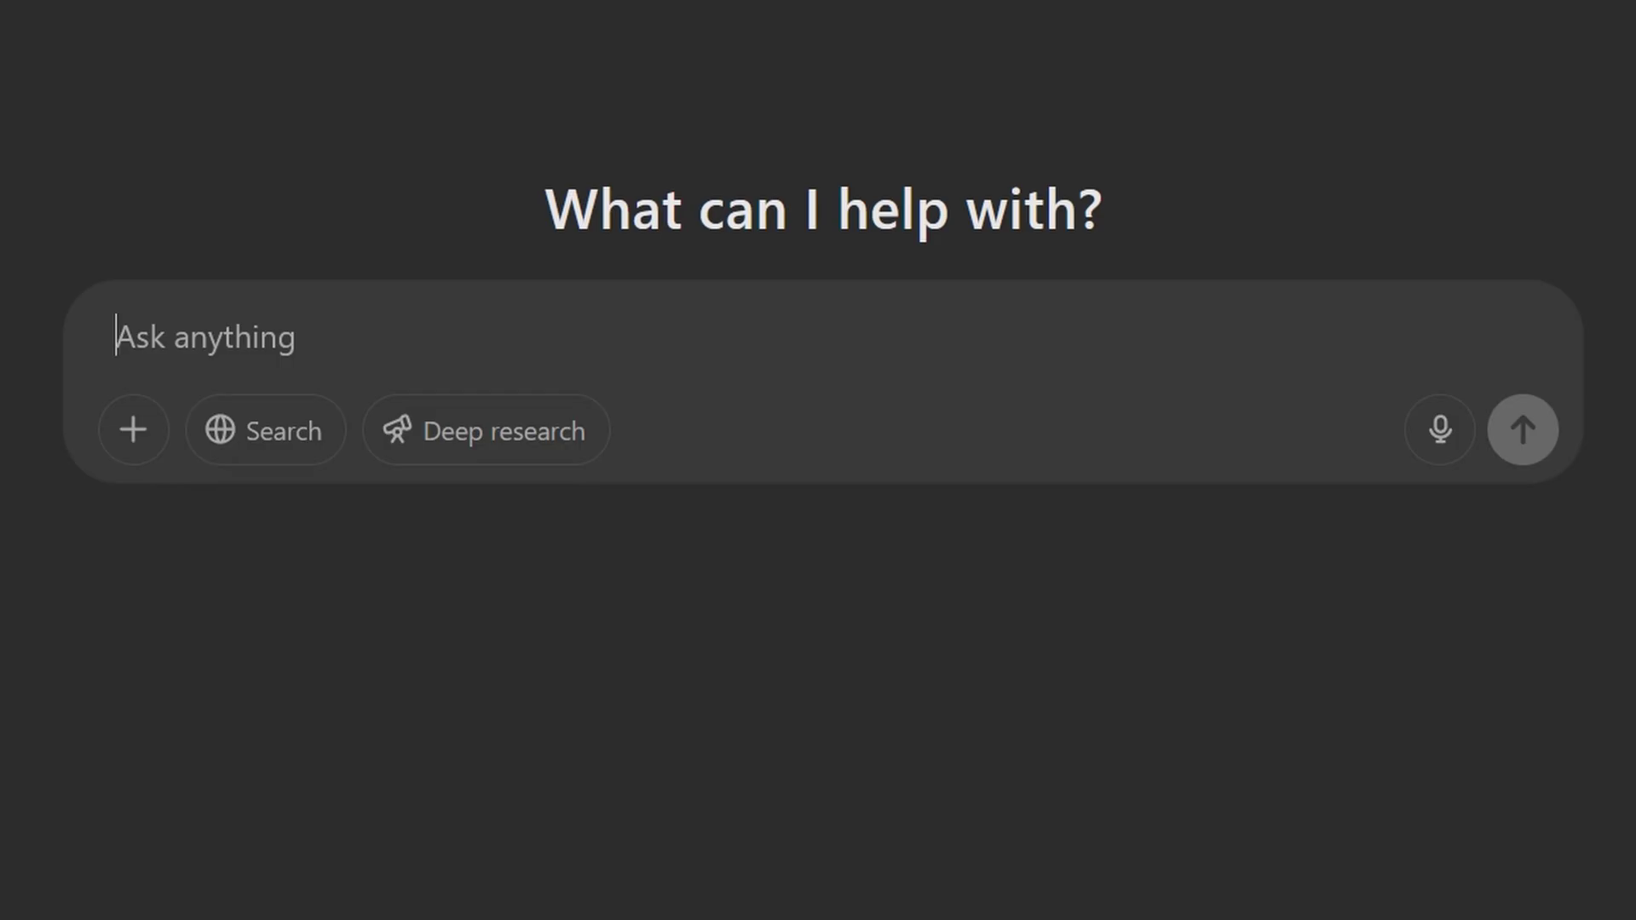
Paste the copied n8n workflow JSON into ChatGPT's Ask anything message box.
key(ctrl+v)
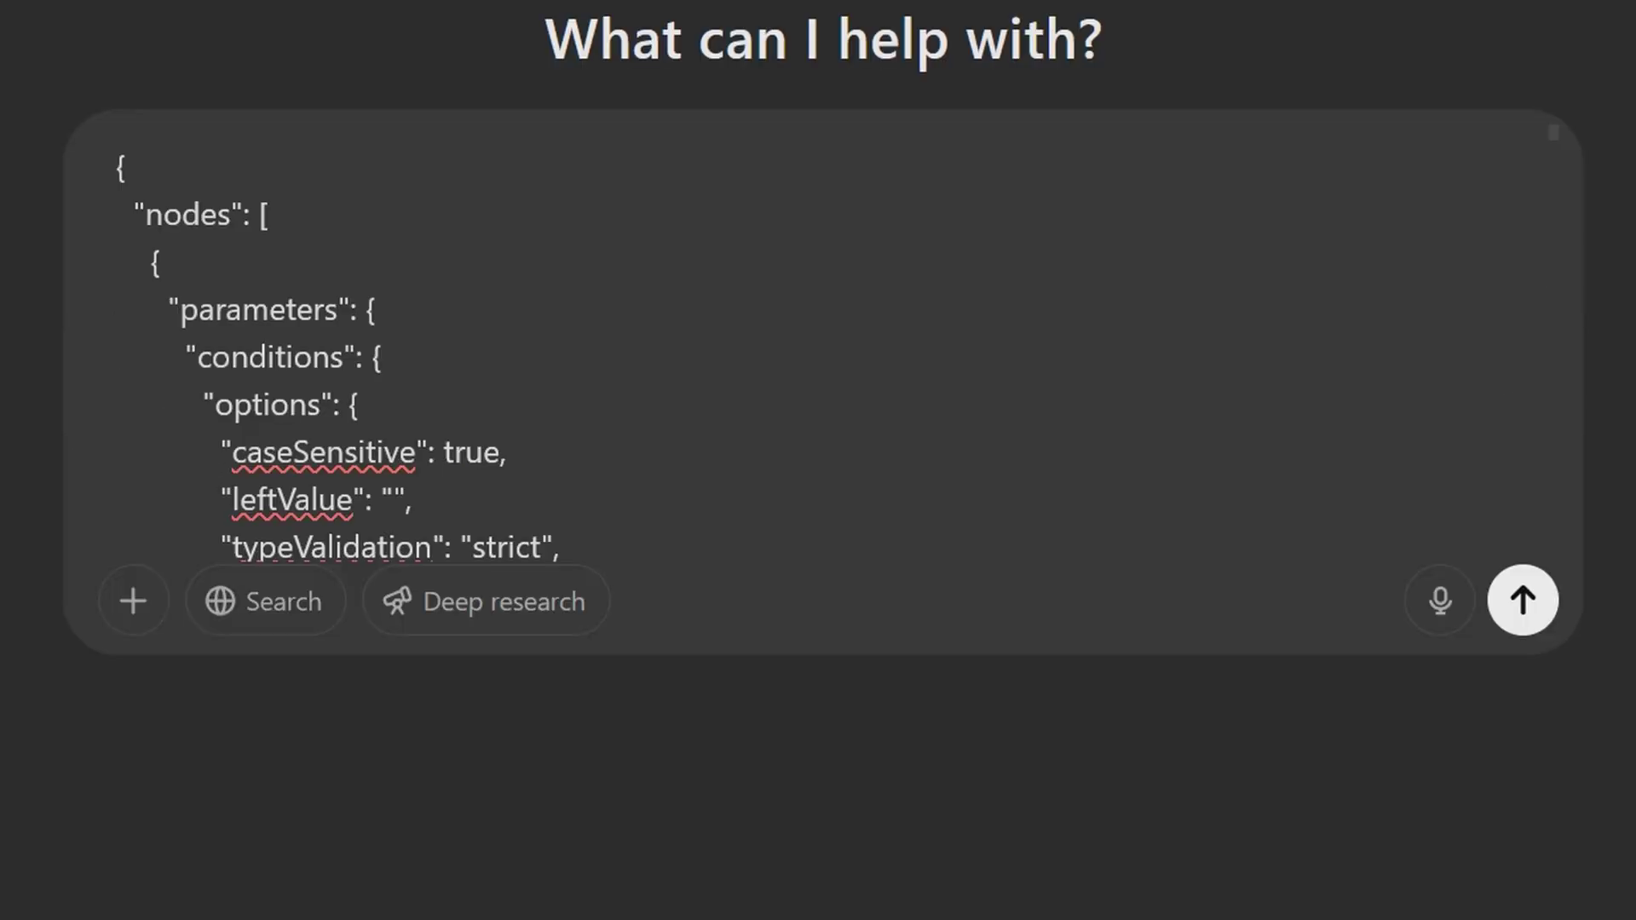
middle_click(1468, 296)
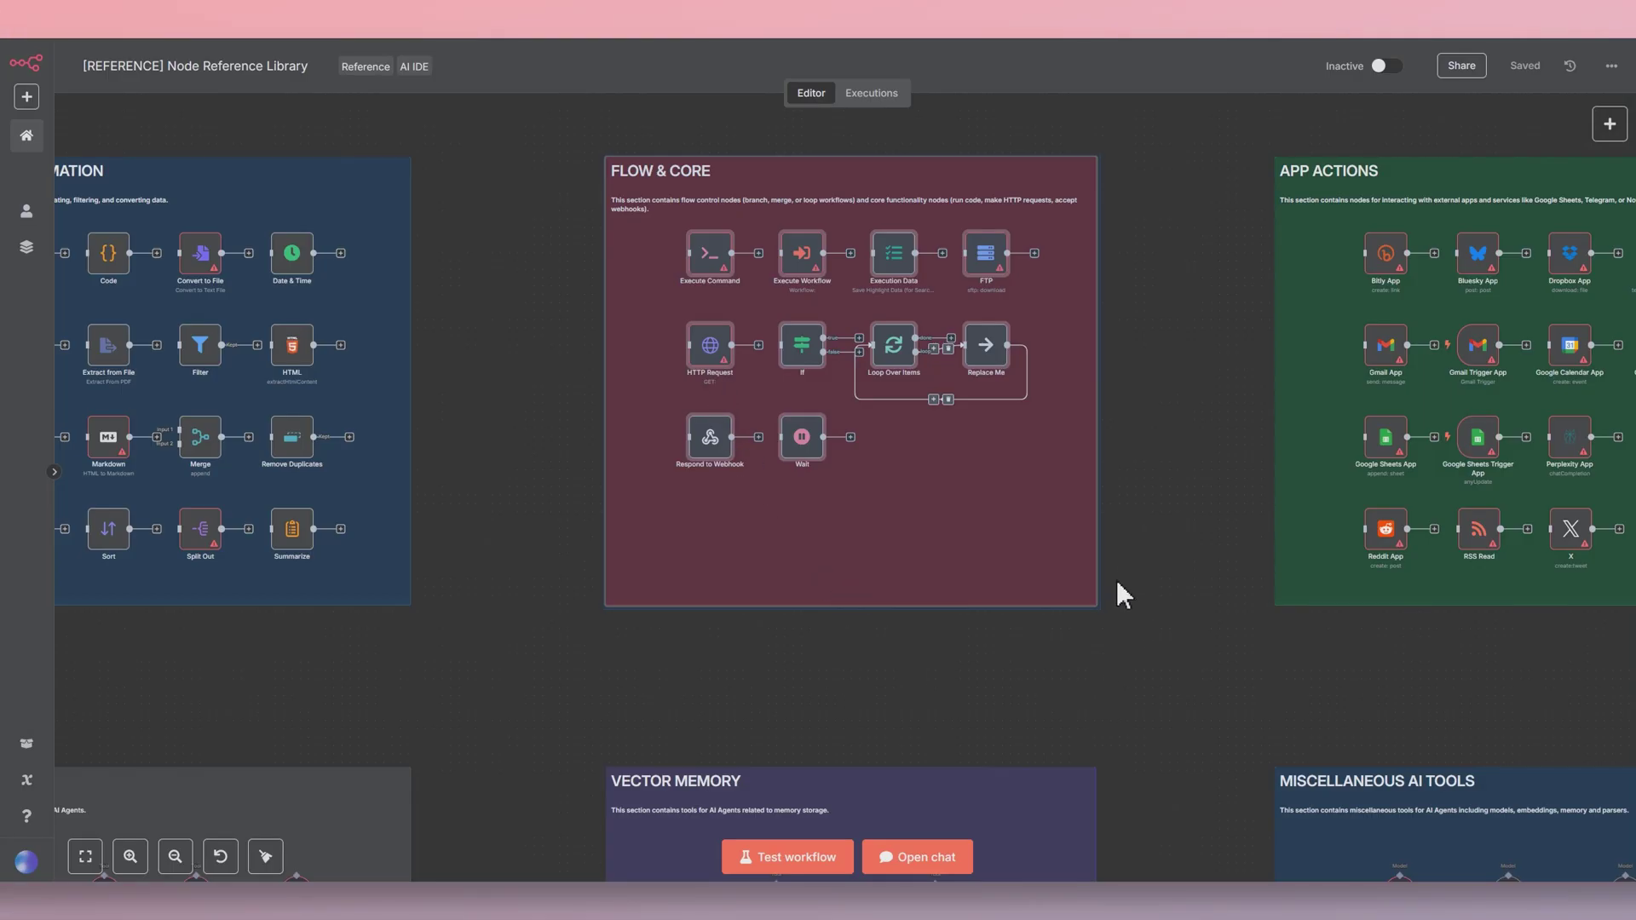
Deselect everything, fit the canvas to view, and bring up the deep research agent workflow.
click(1118, 594)
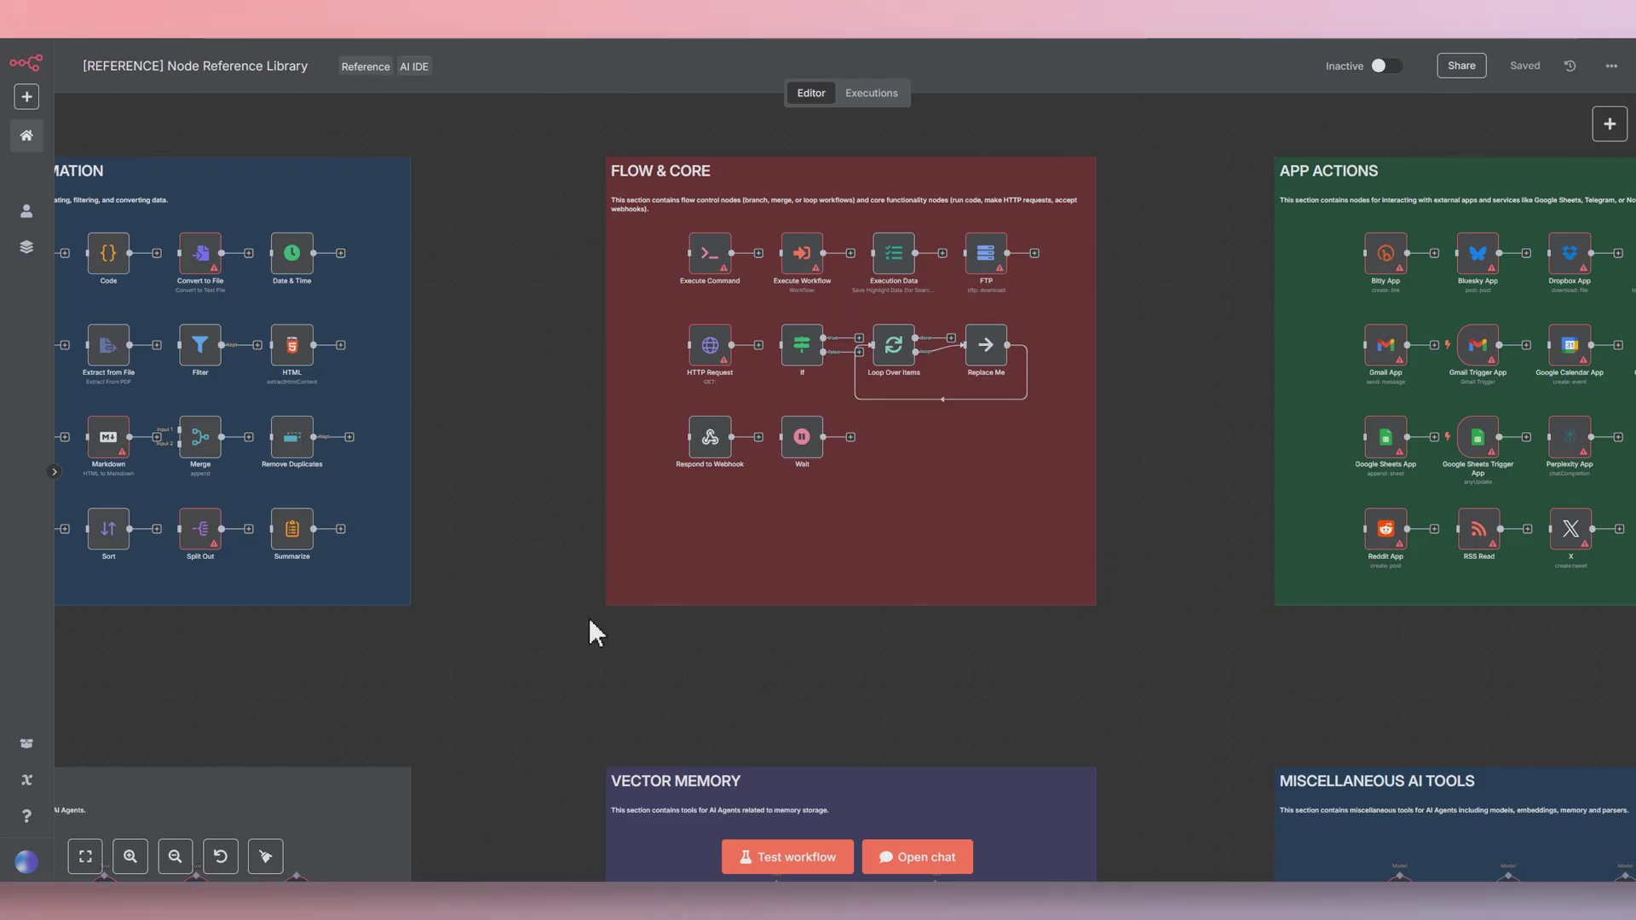
key(1)
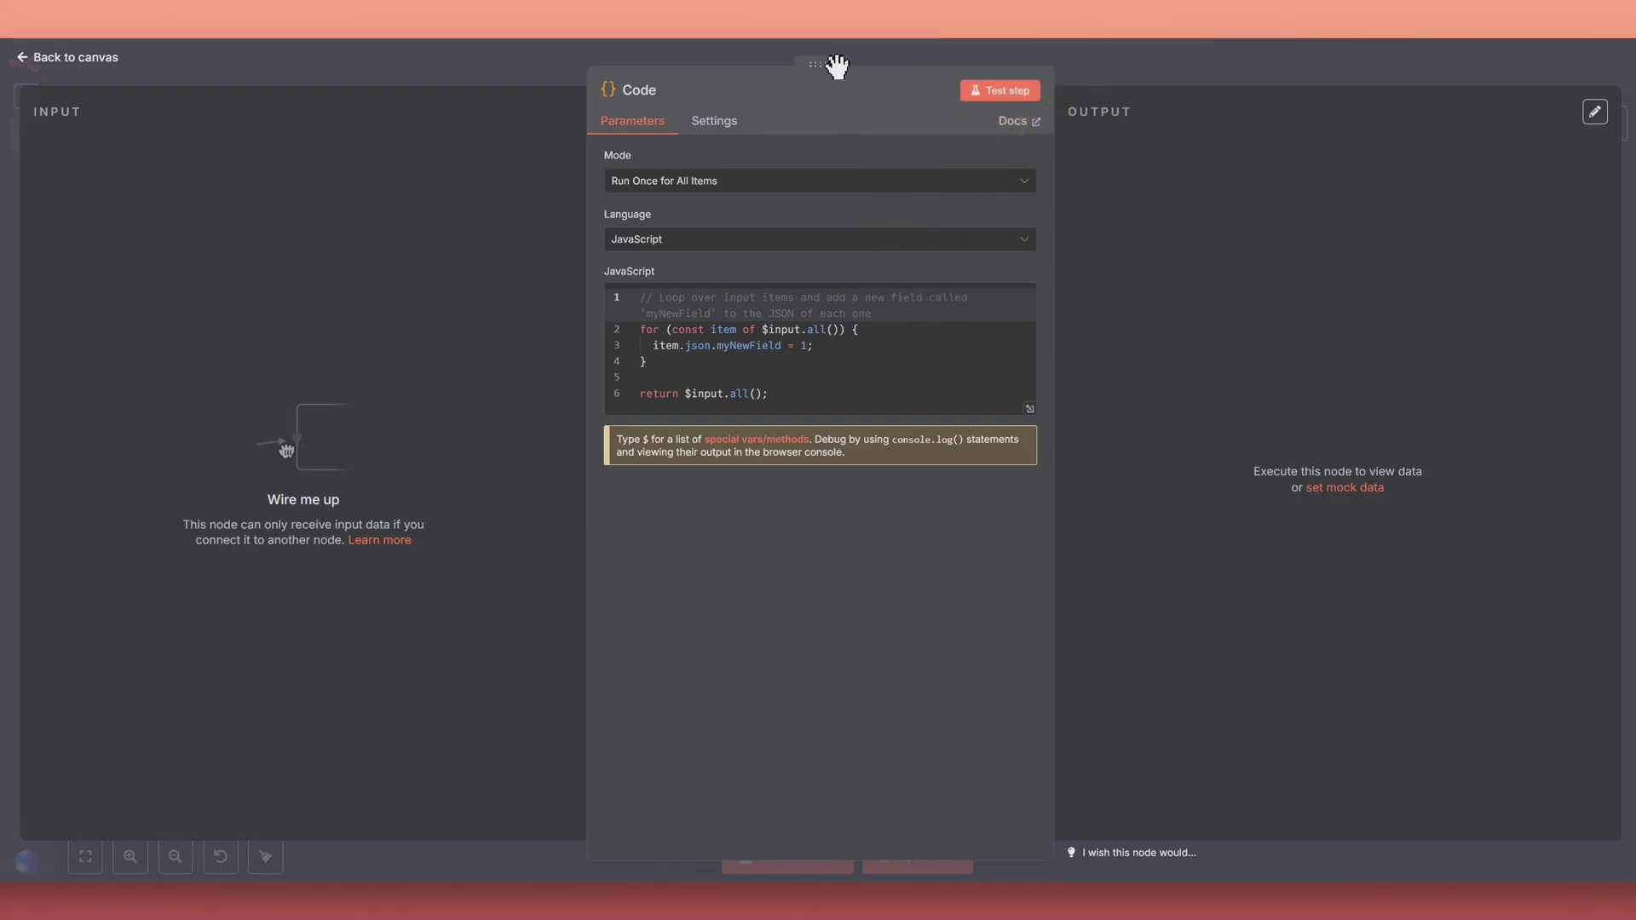
drag(819, 65, 799, 70)
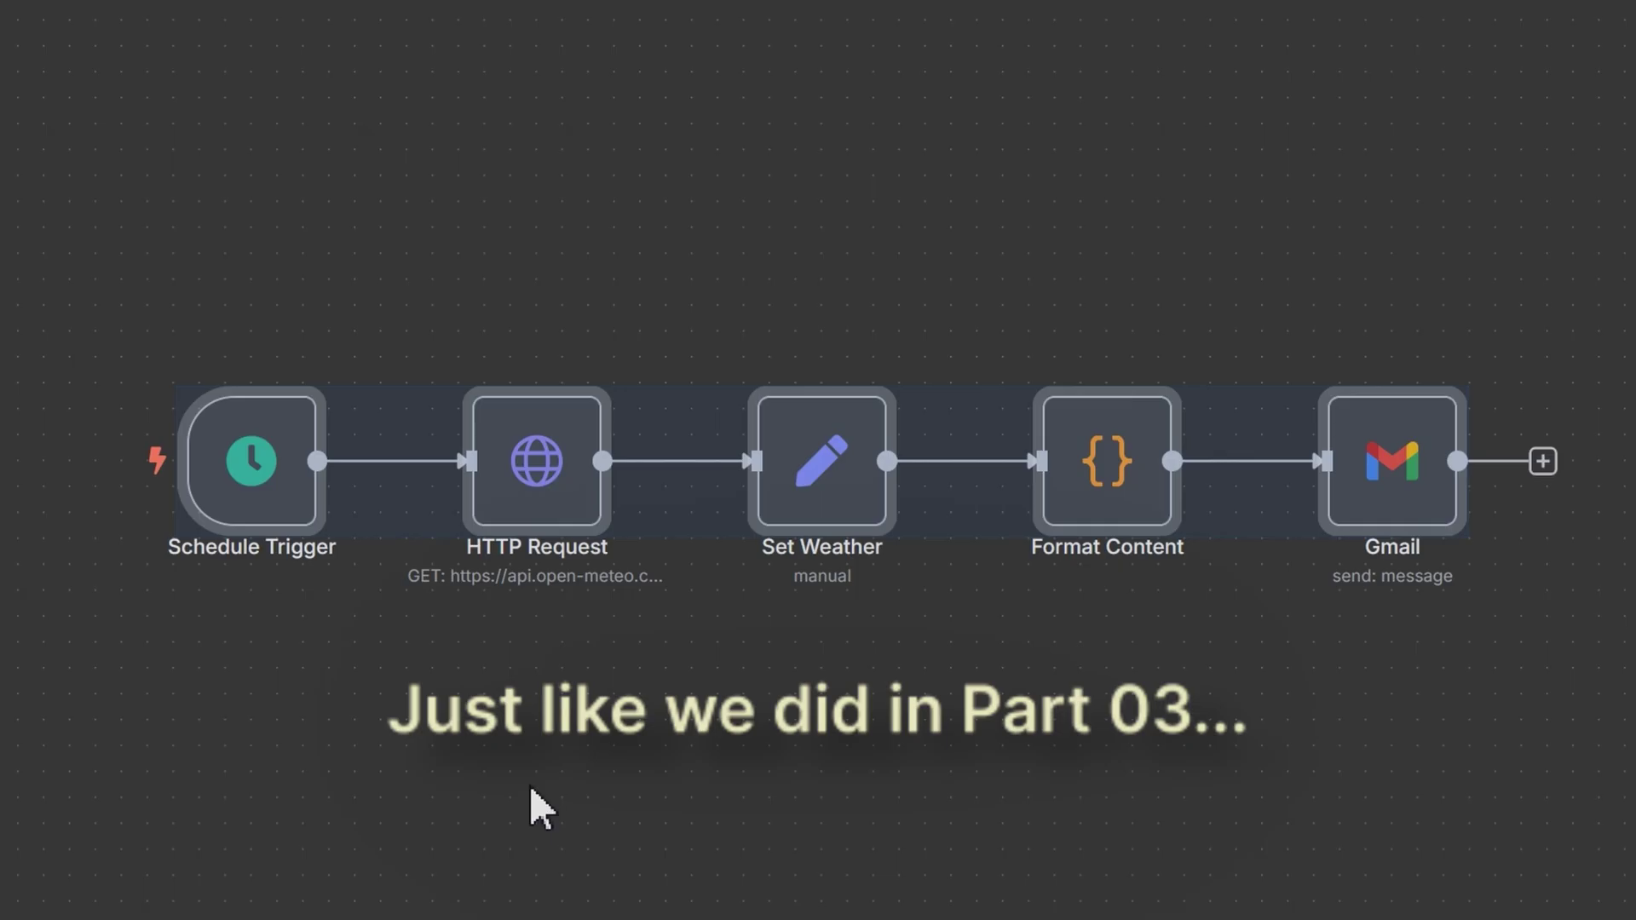
Delete all five nodes of the current weather workflow from the canvas.
key(Delete)
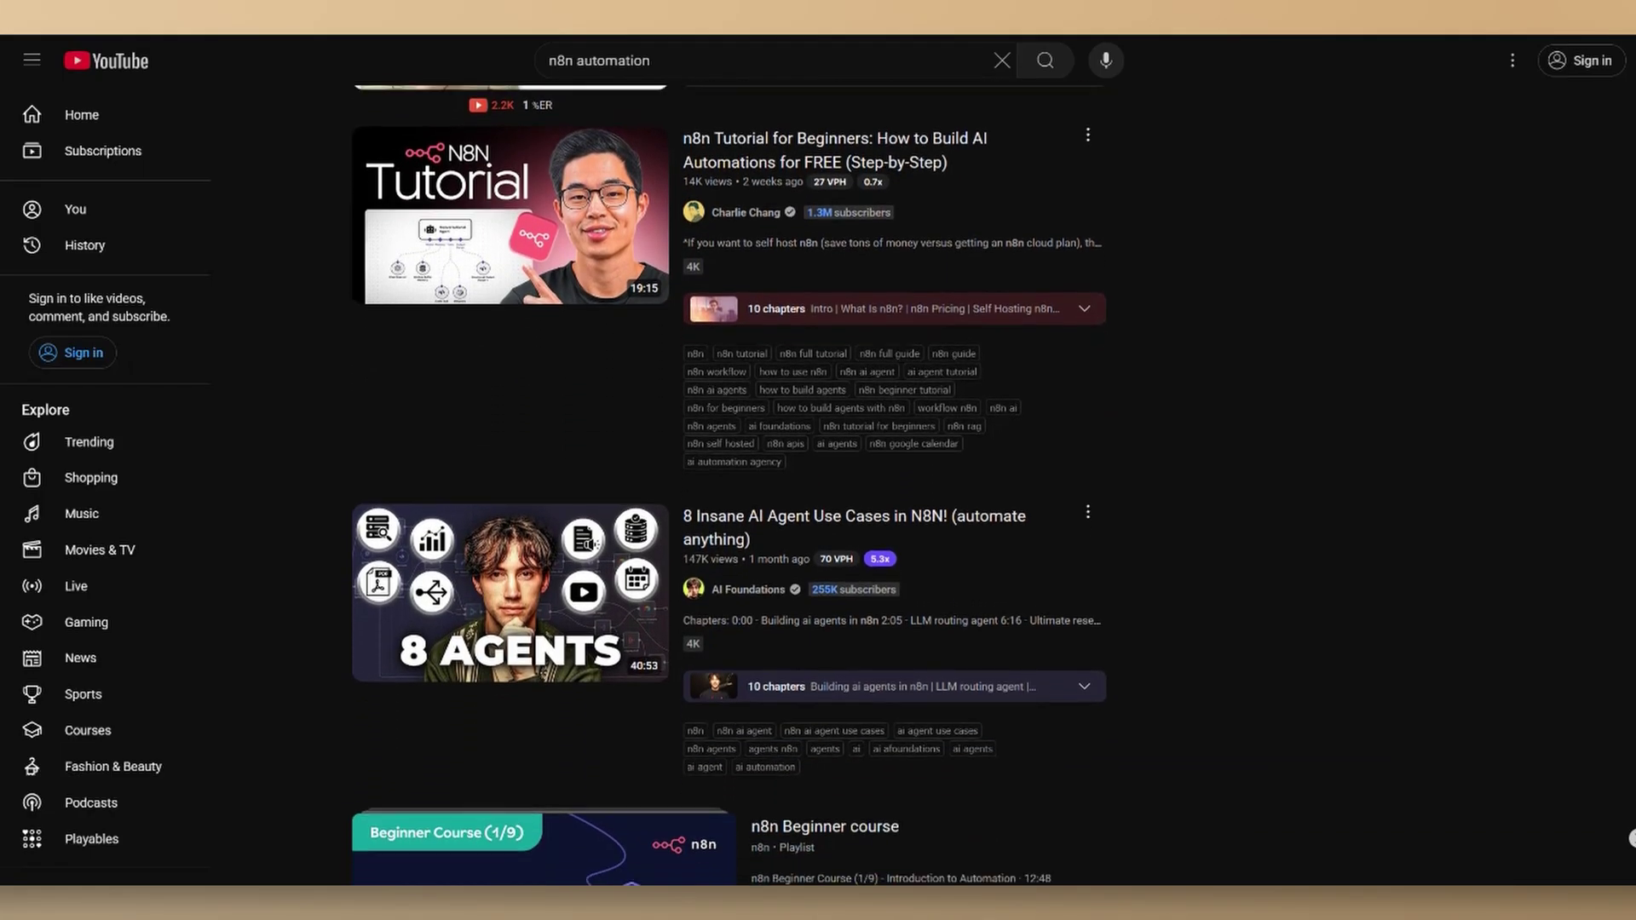
scroll(729, 486, down, 3)
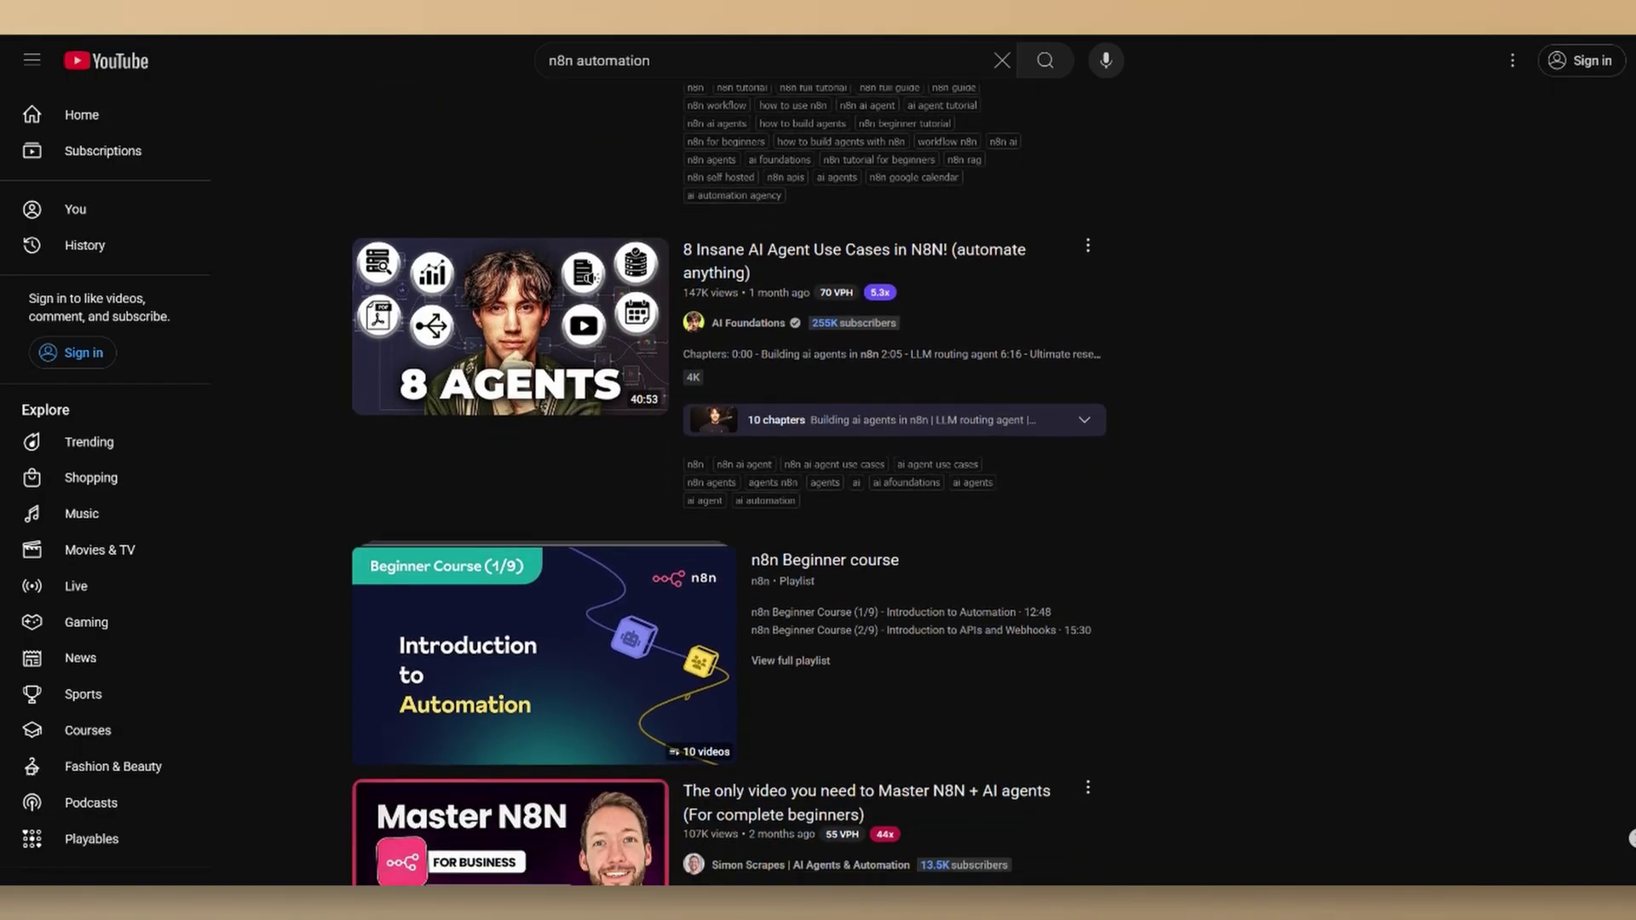
scroll(728, 486, down, 3)
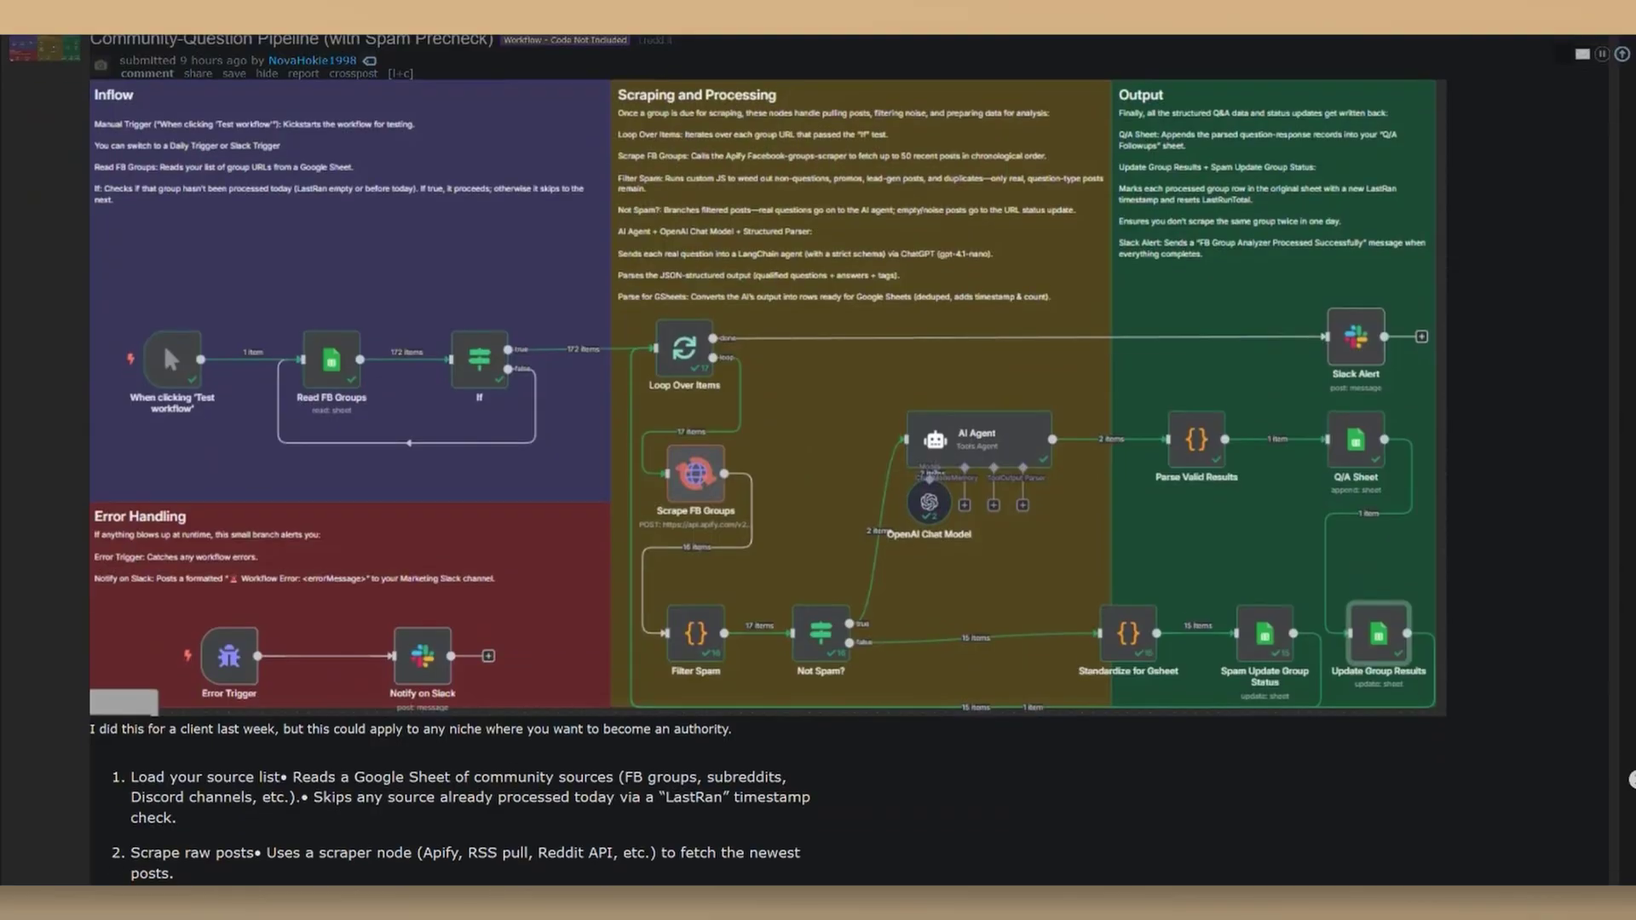
scroll(767, 512, down, 3)
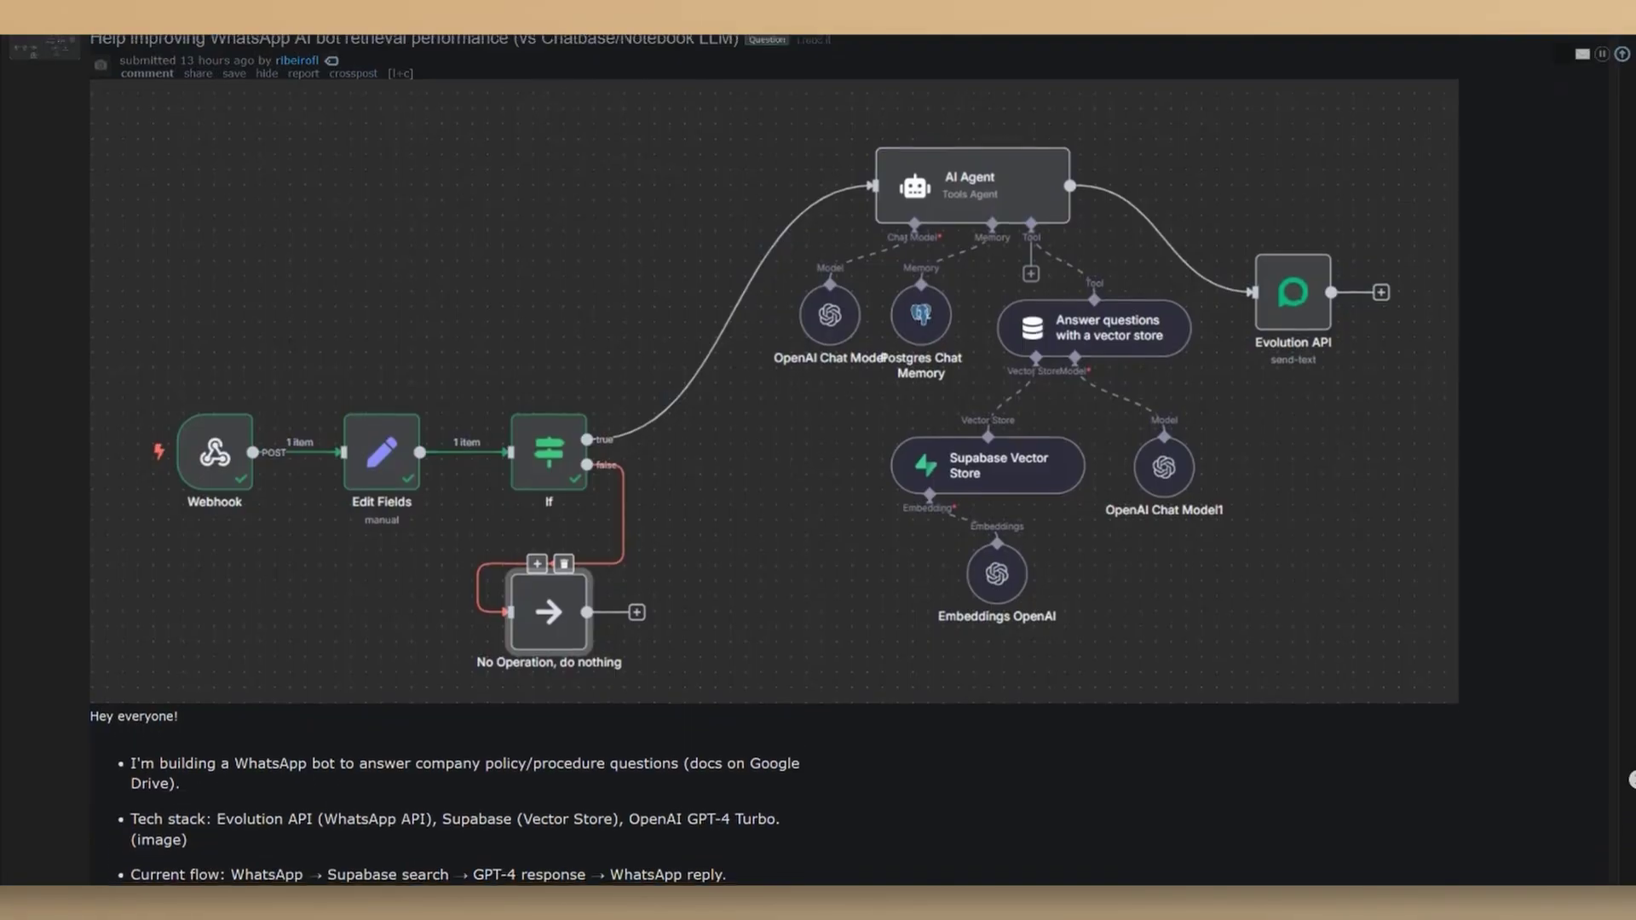
scroll(767, 512, down, 3)
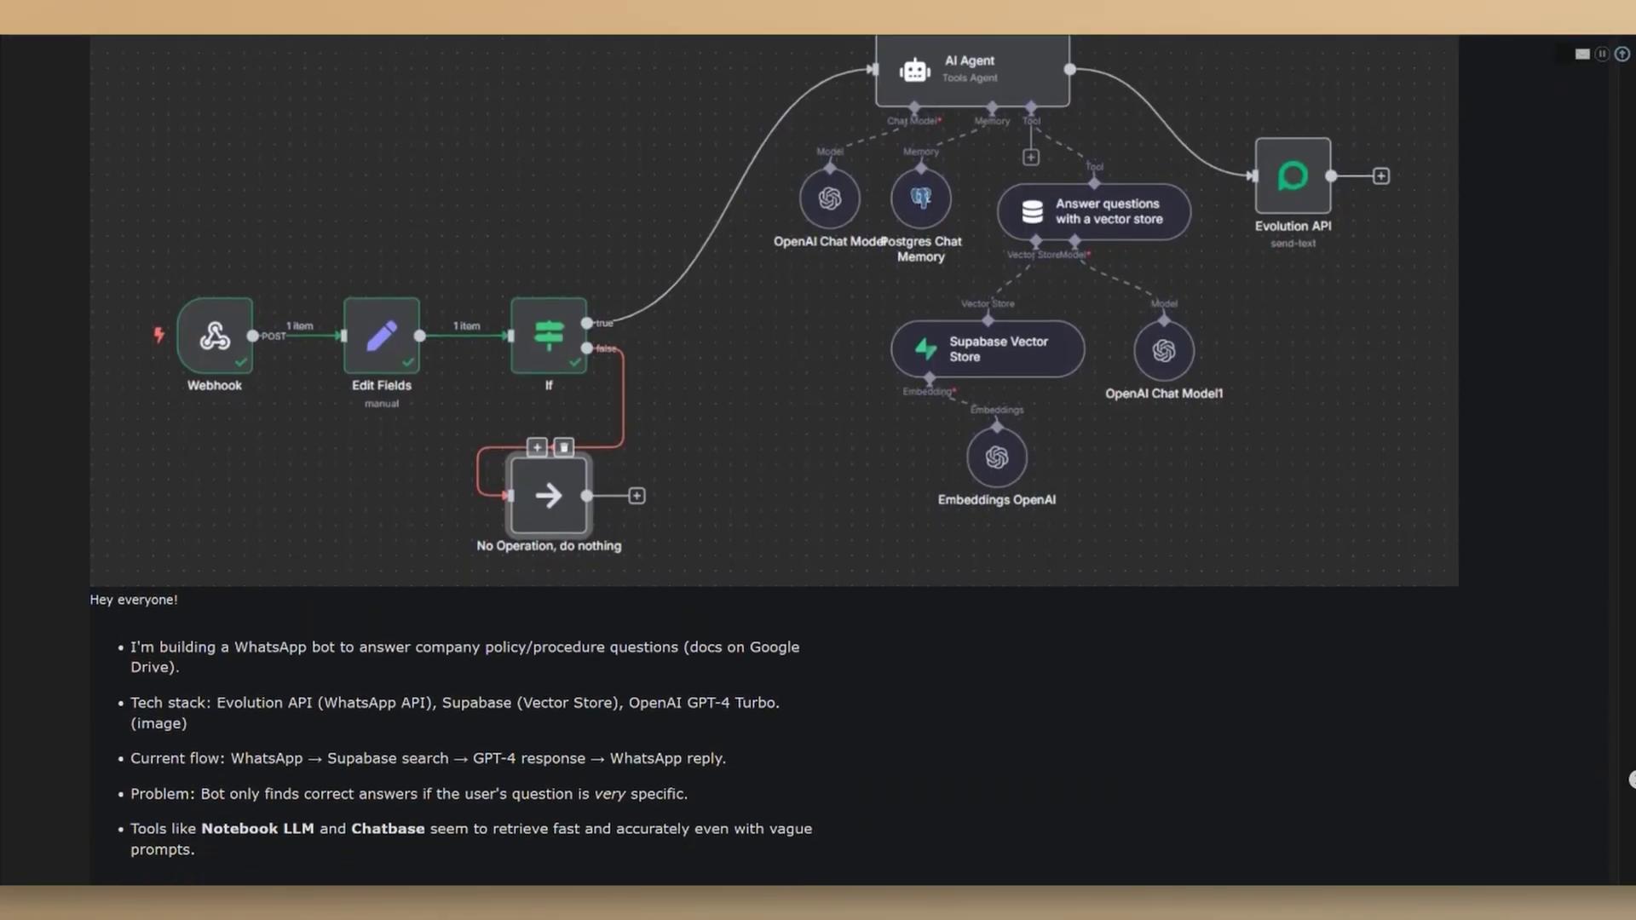
scroll(767, 512, down, 4)
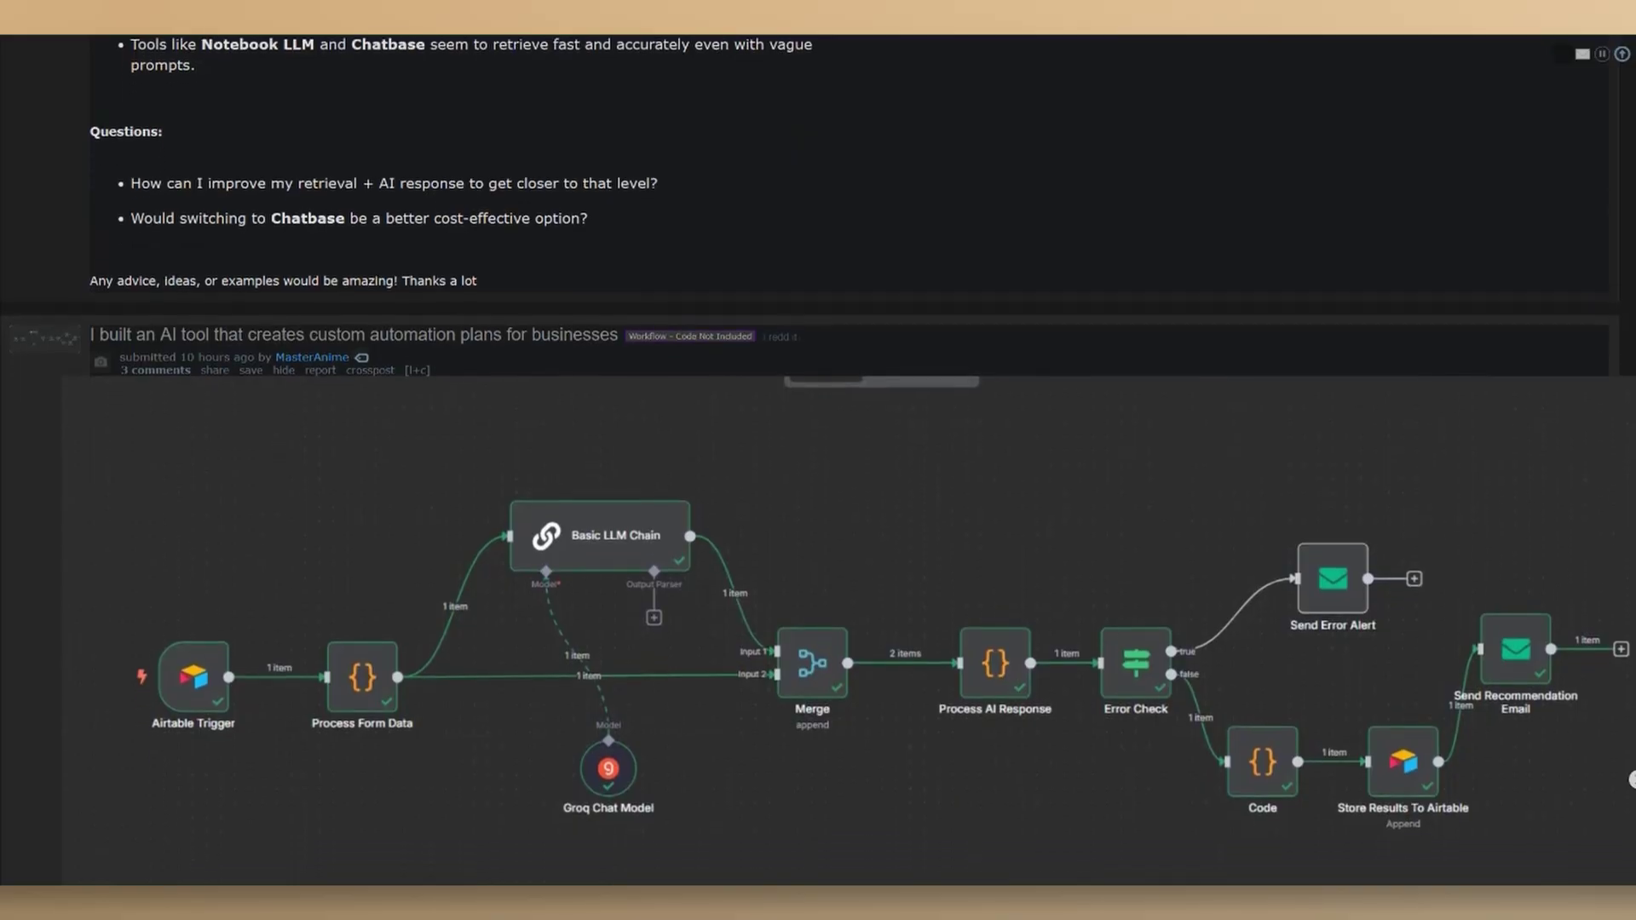
scroll(768, 511, down, 3)
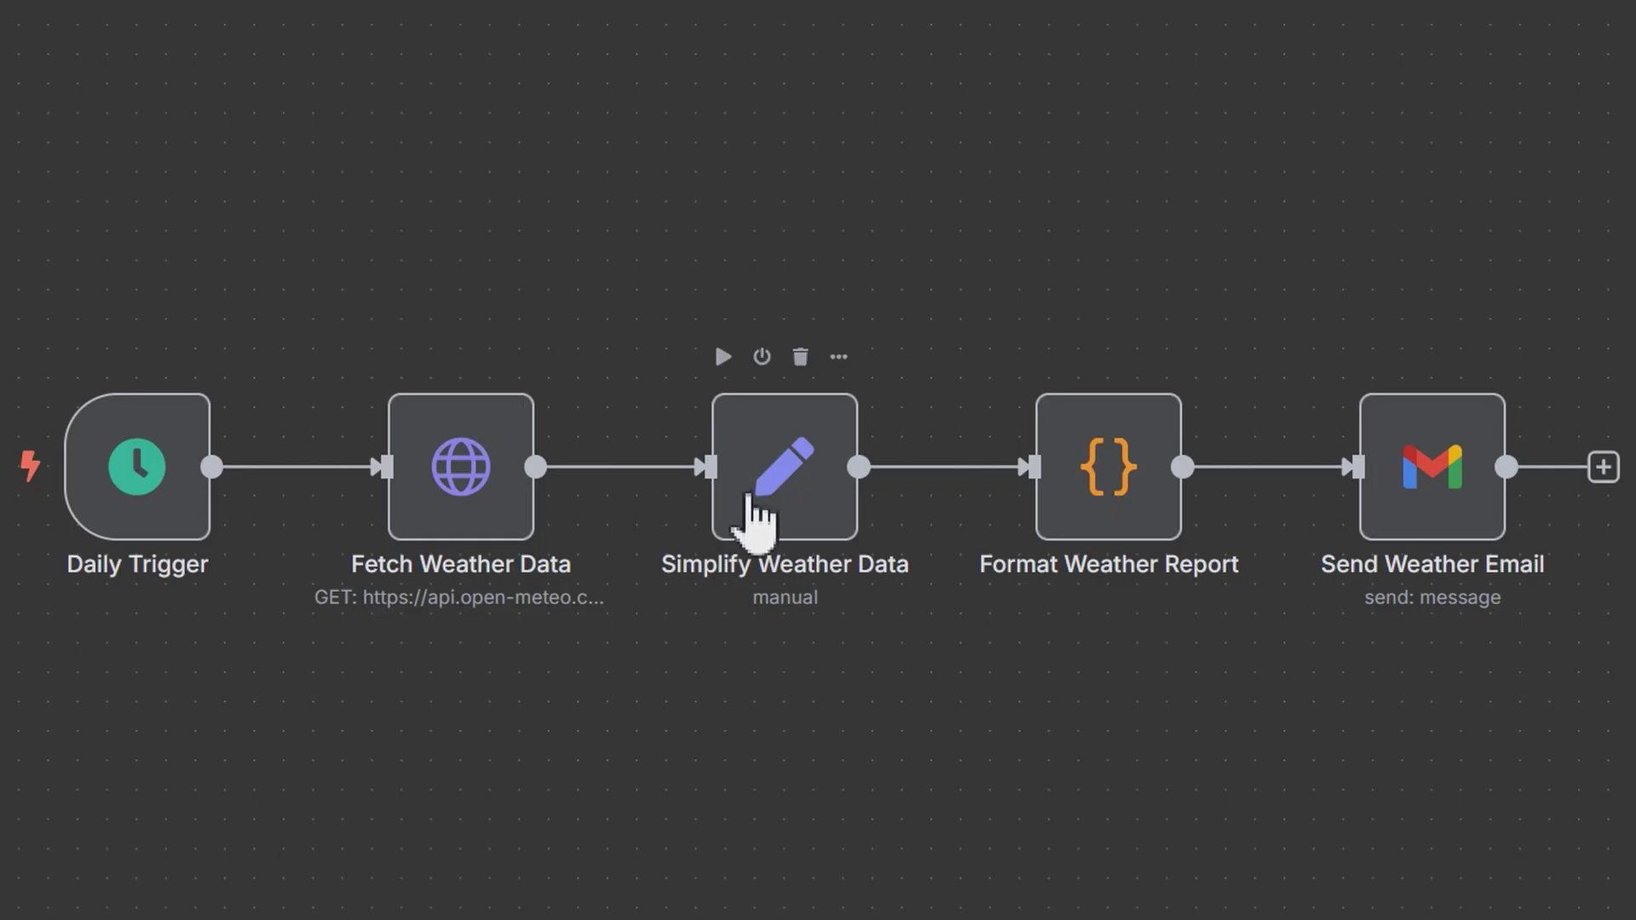
mouse_move(461, 467)
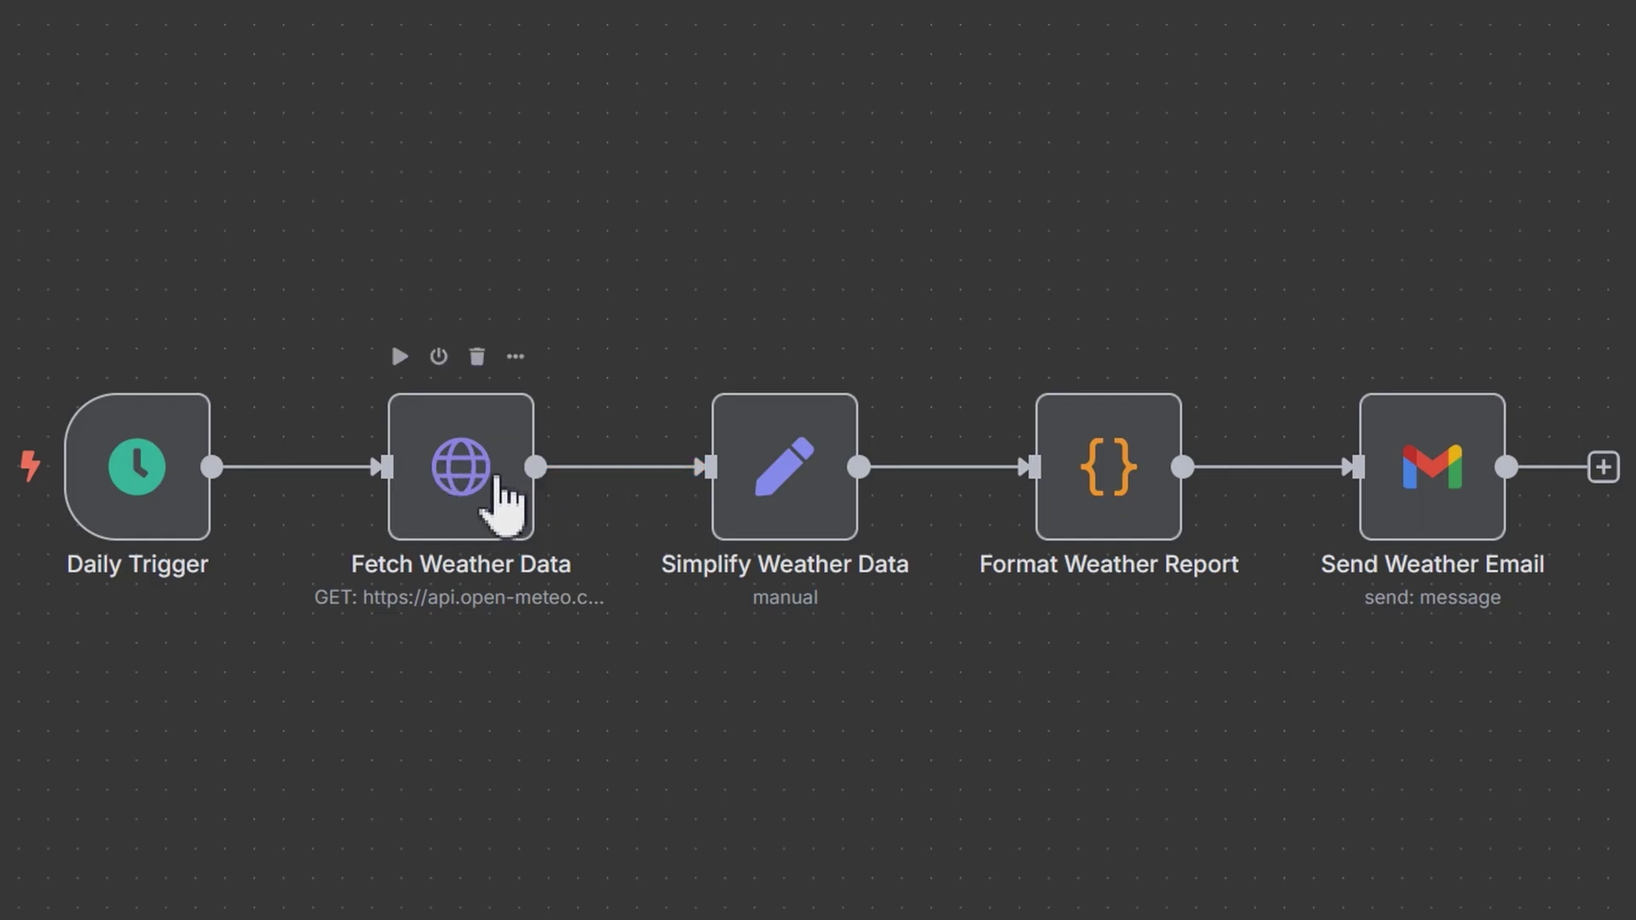
Select the Simplify Weather Data node on the canvas.
click(767, 511)
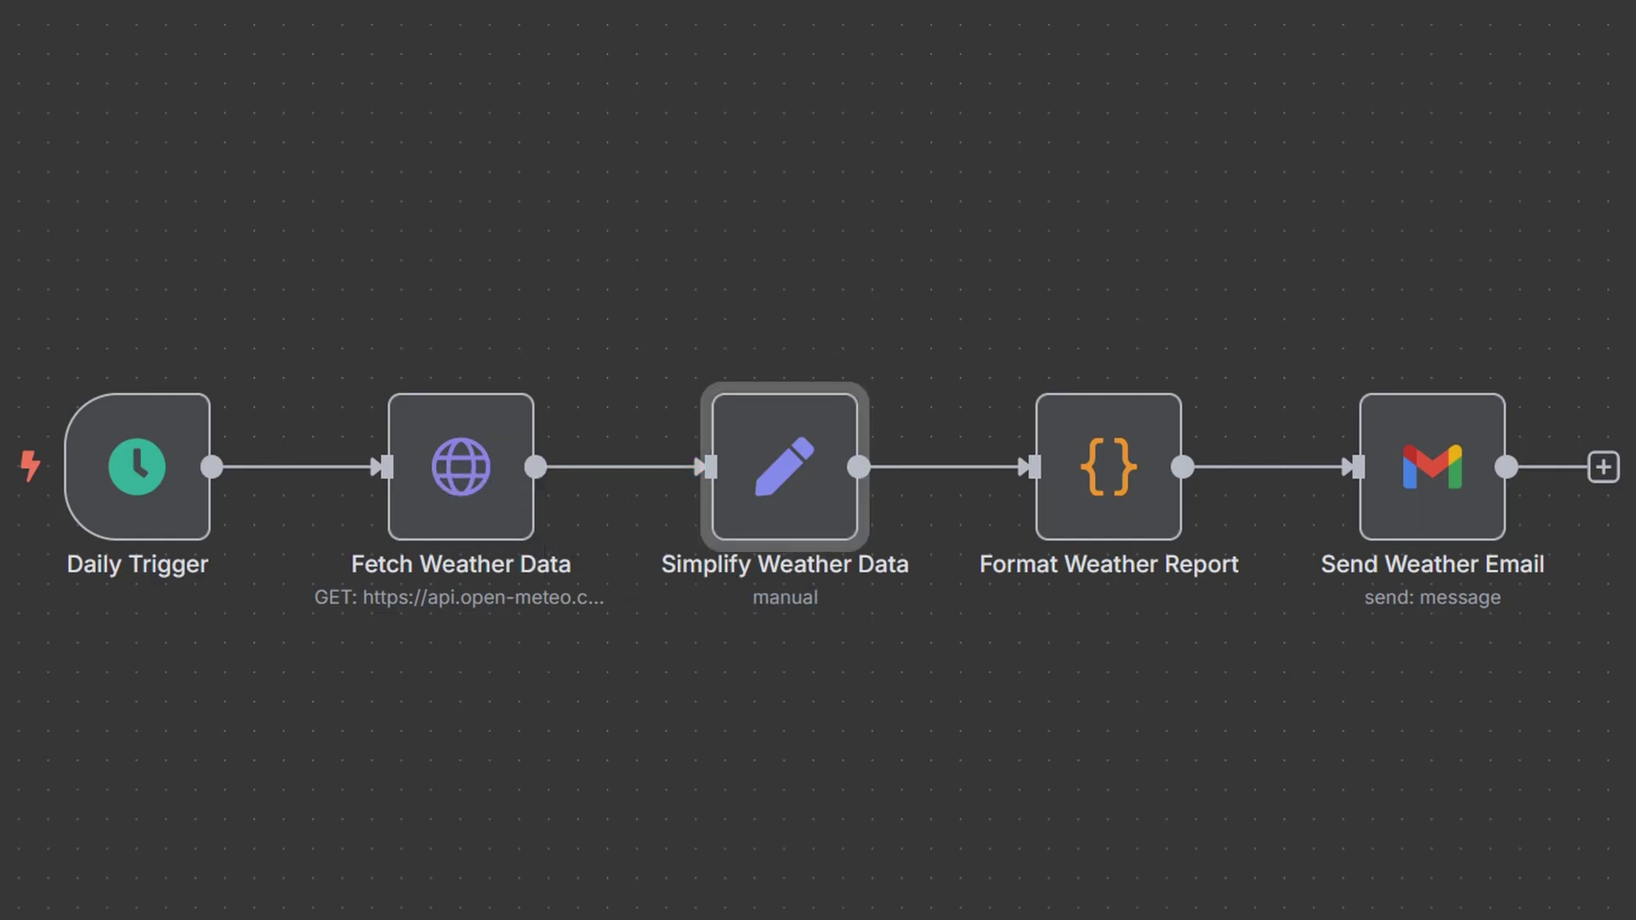
Replace the temperature Value expression with the temperature_2m field from the INPUT schema.
double_click(786, 498)
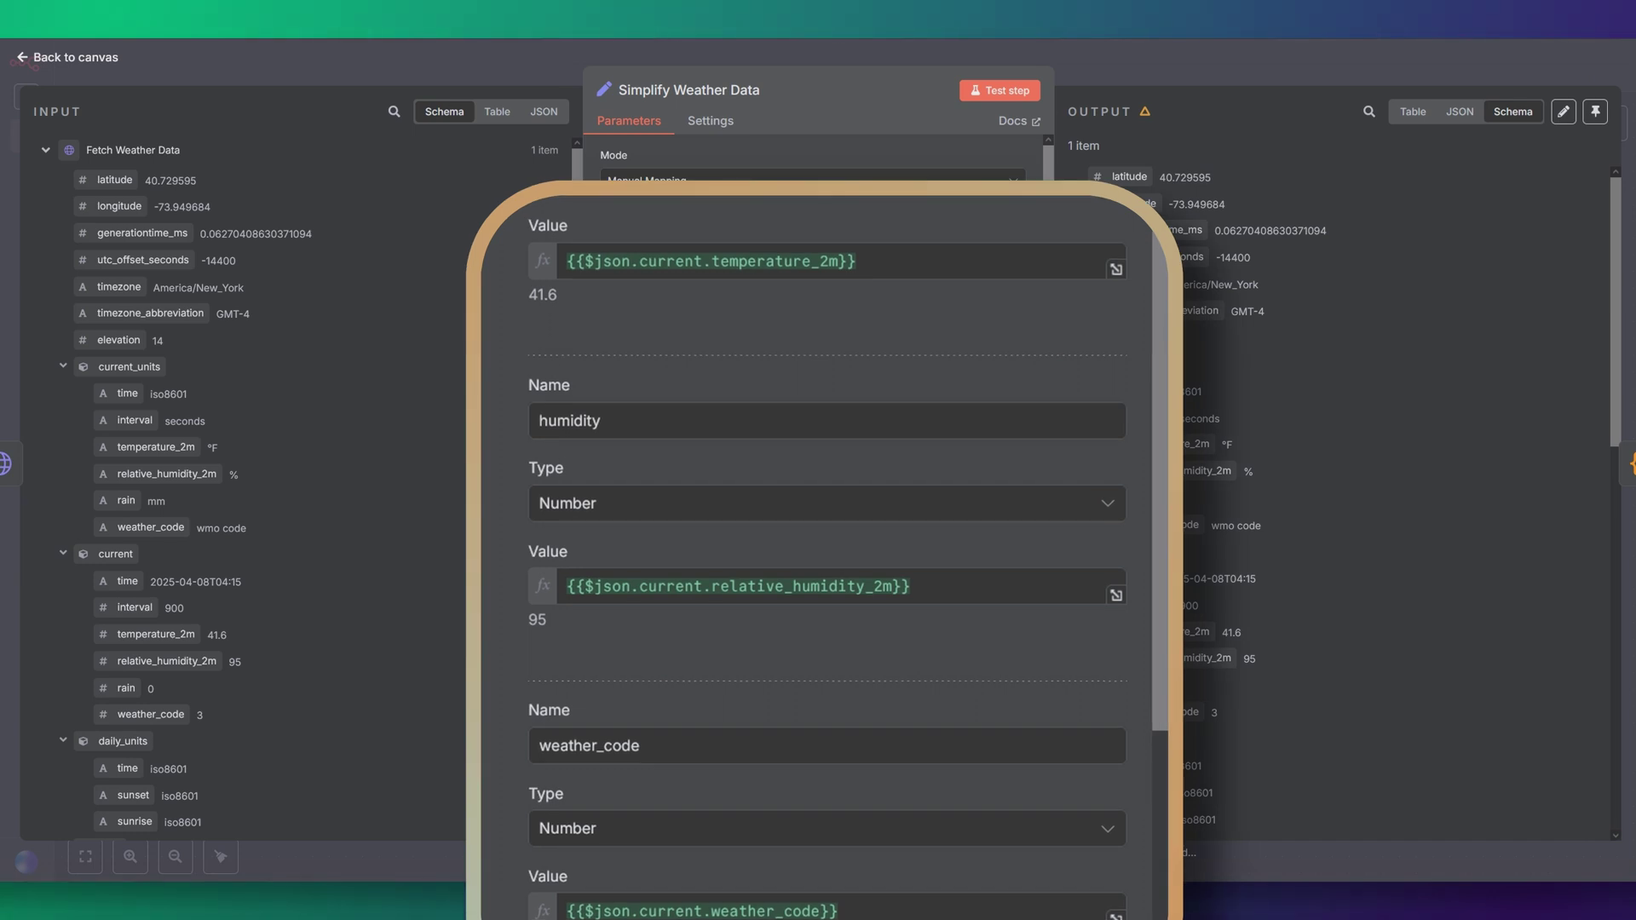
mouse_move(843, 262)
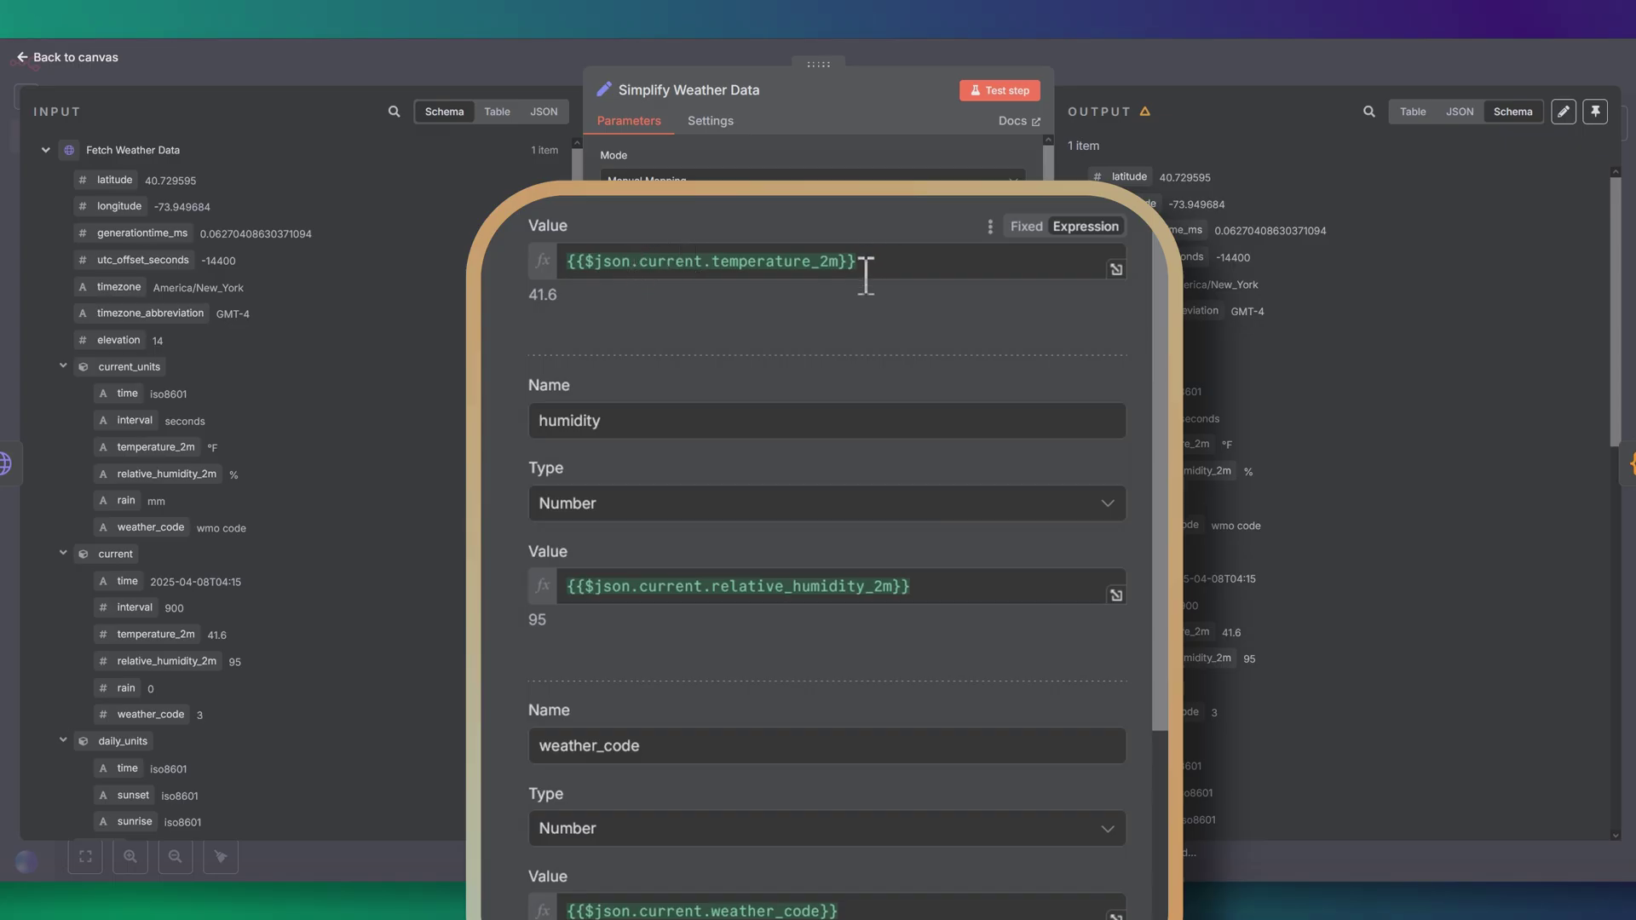
drag(869, 262, 564, 262)
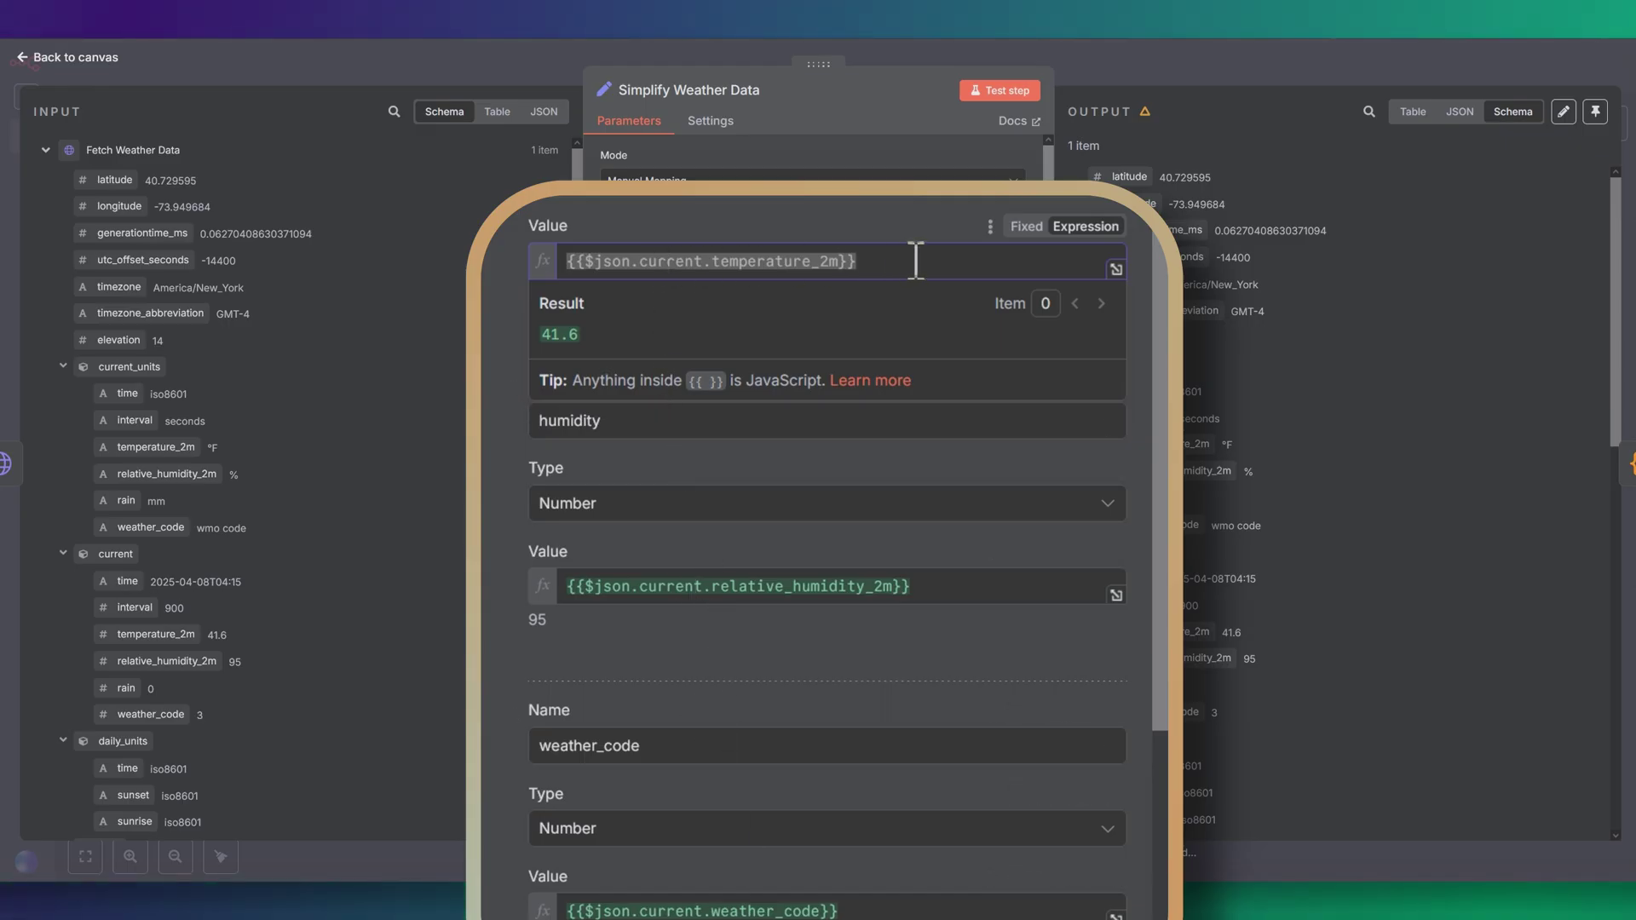
key(BackSpace)
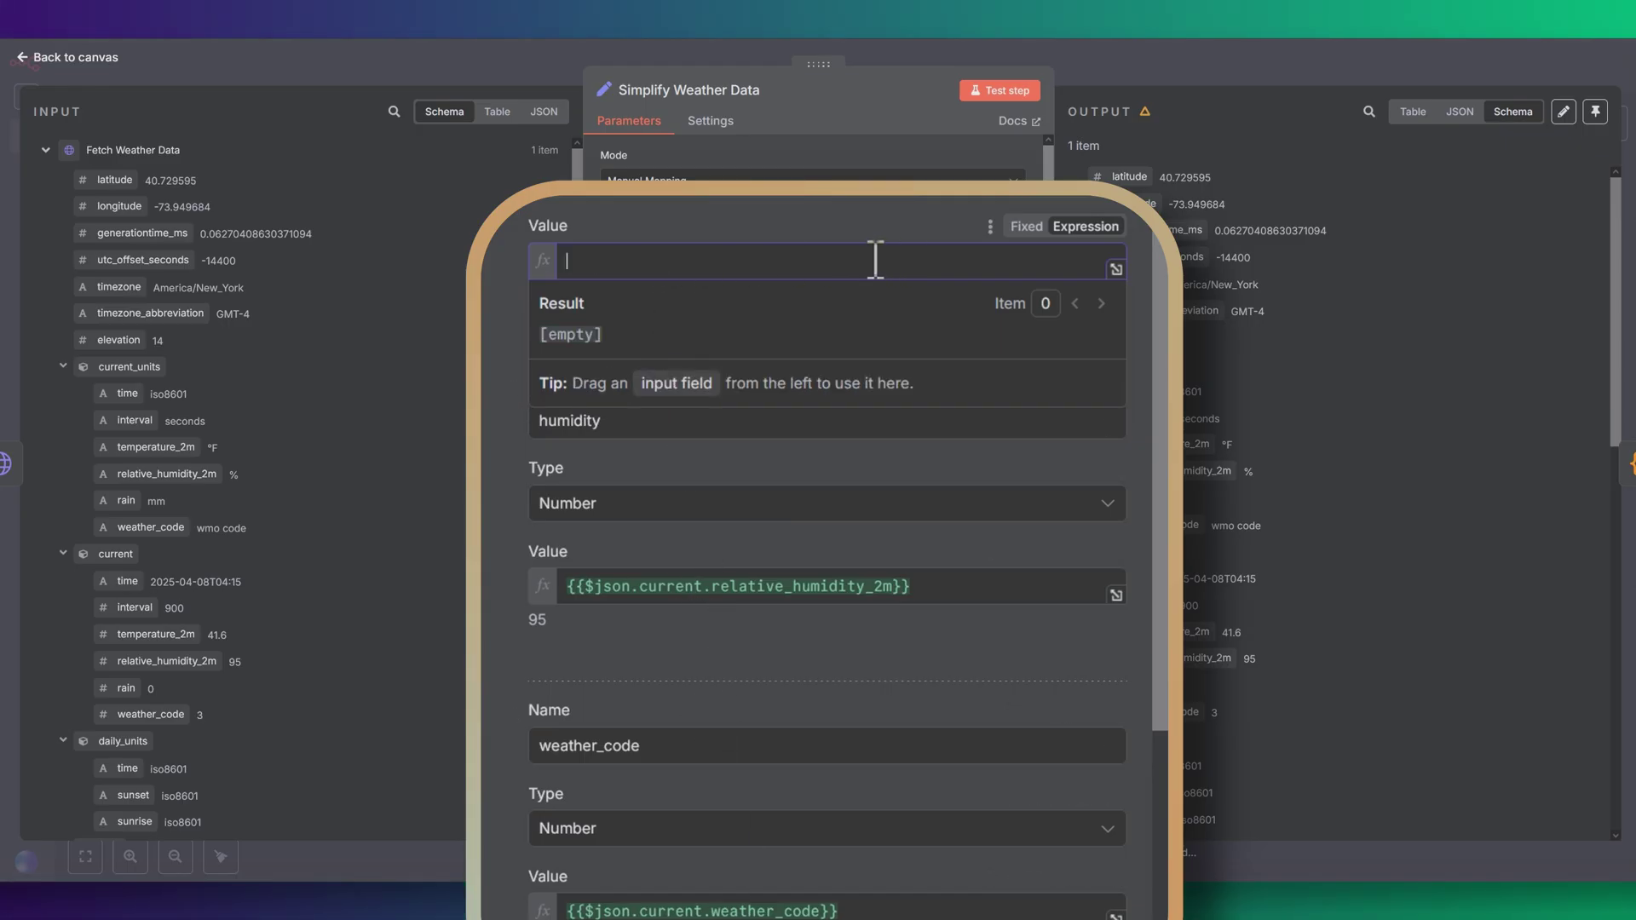
drag(156, 635, 693, 373)
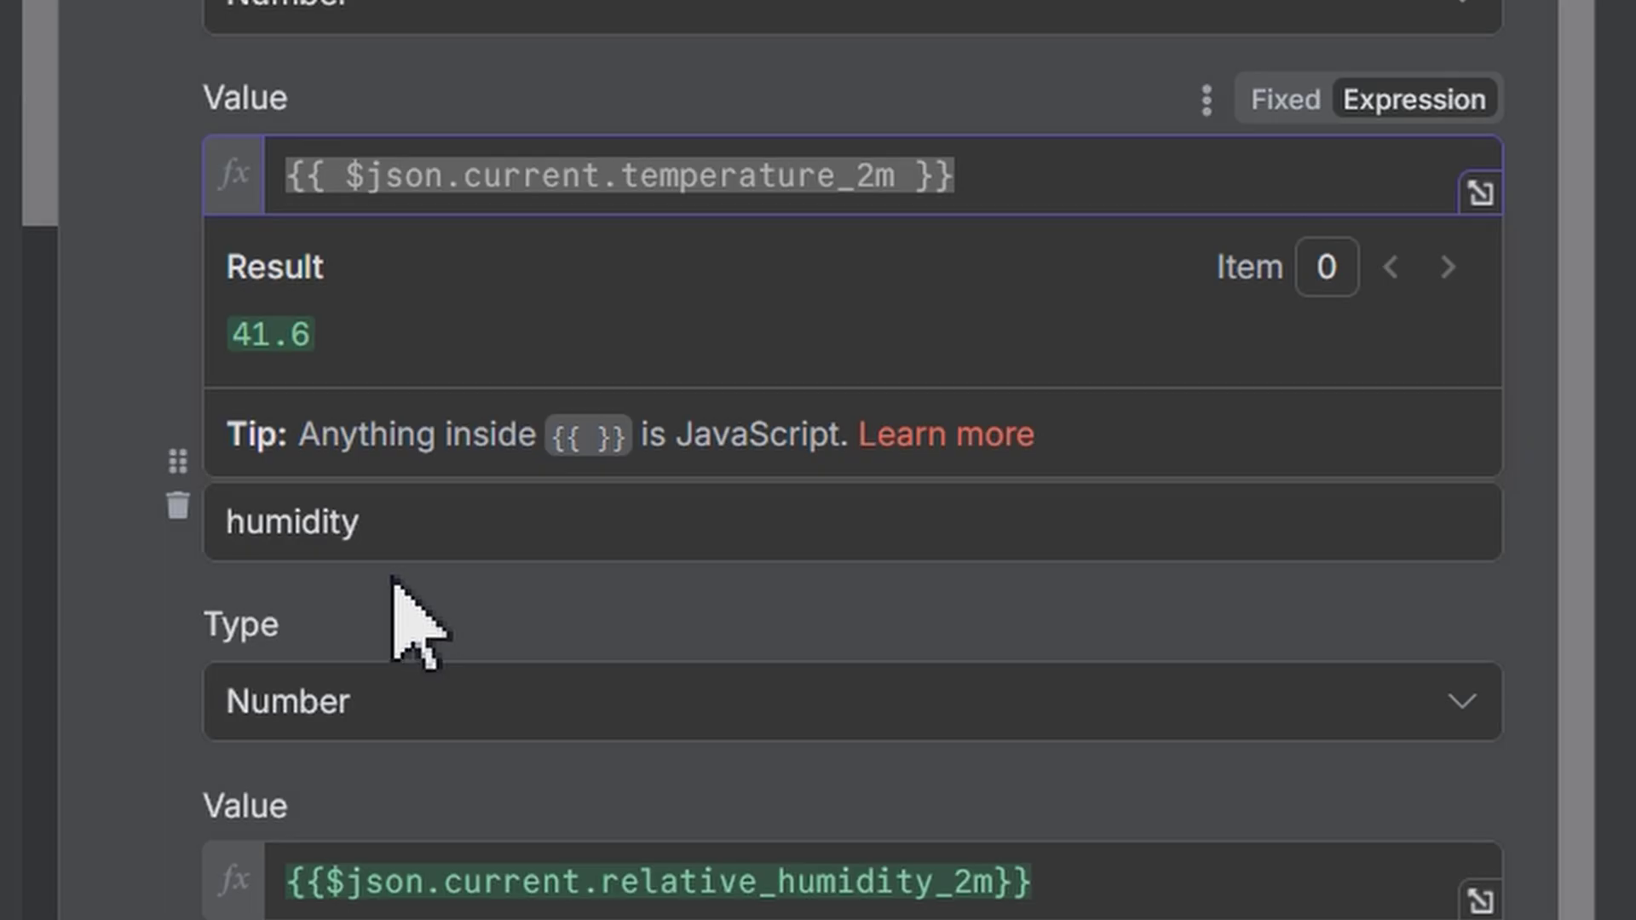
mouse_move(827, 486)
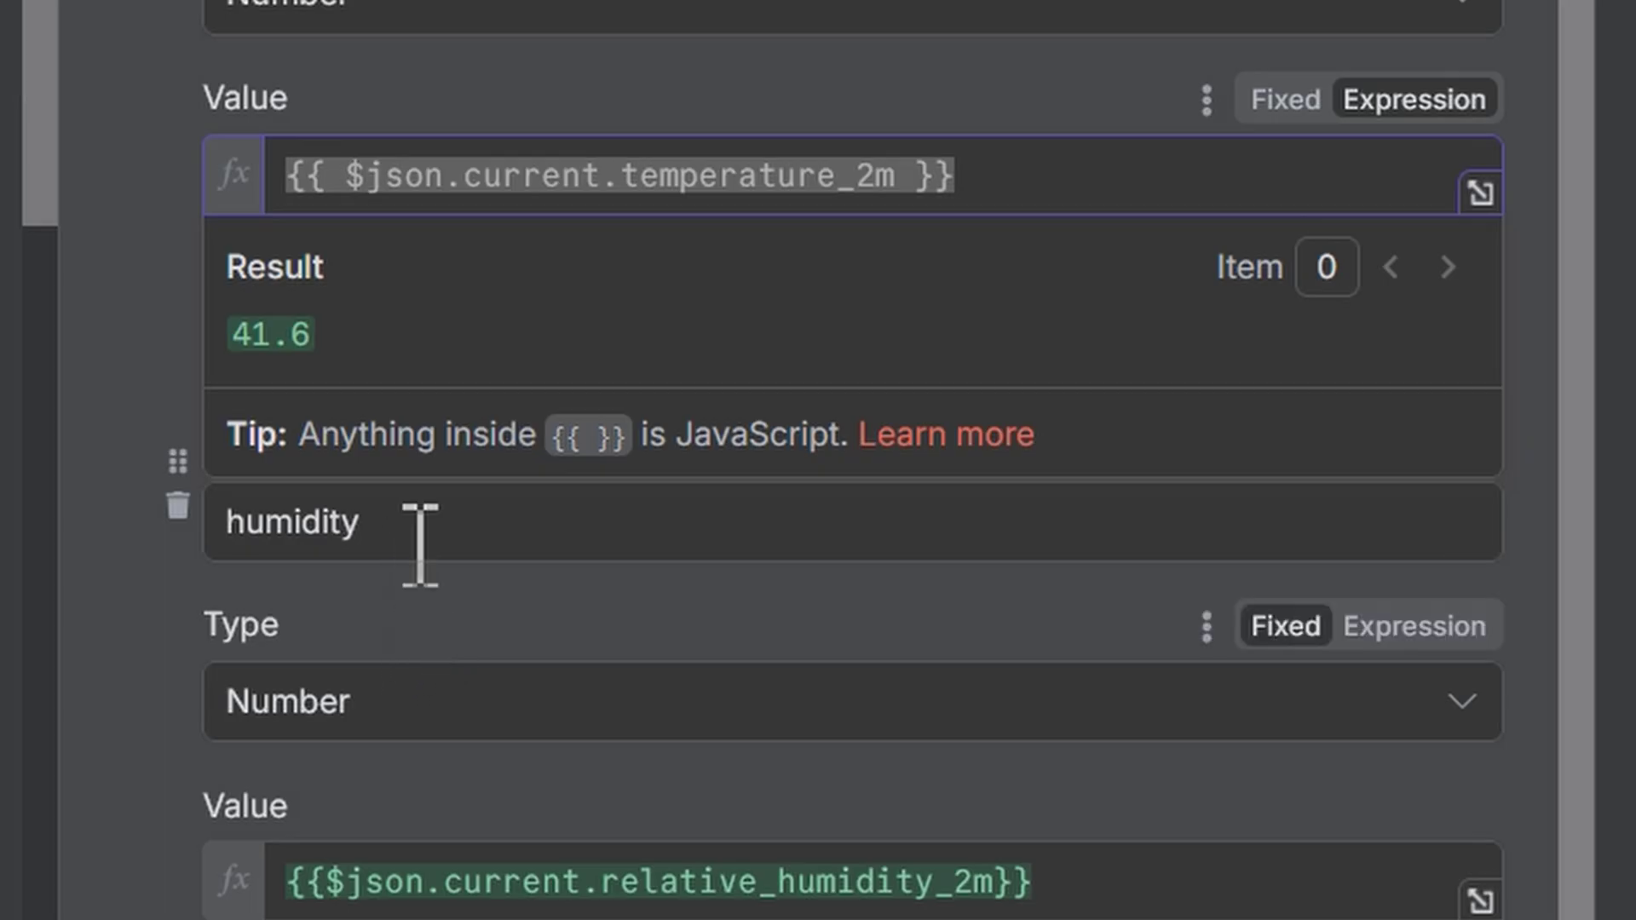
click(443, 179)
drag(444, 179, 371, 179)
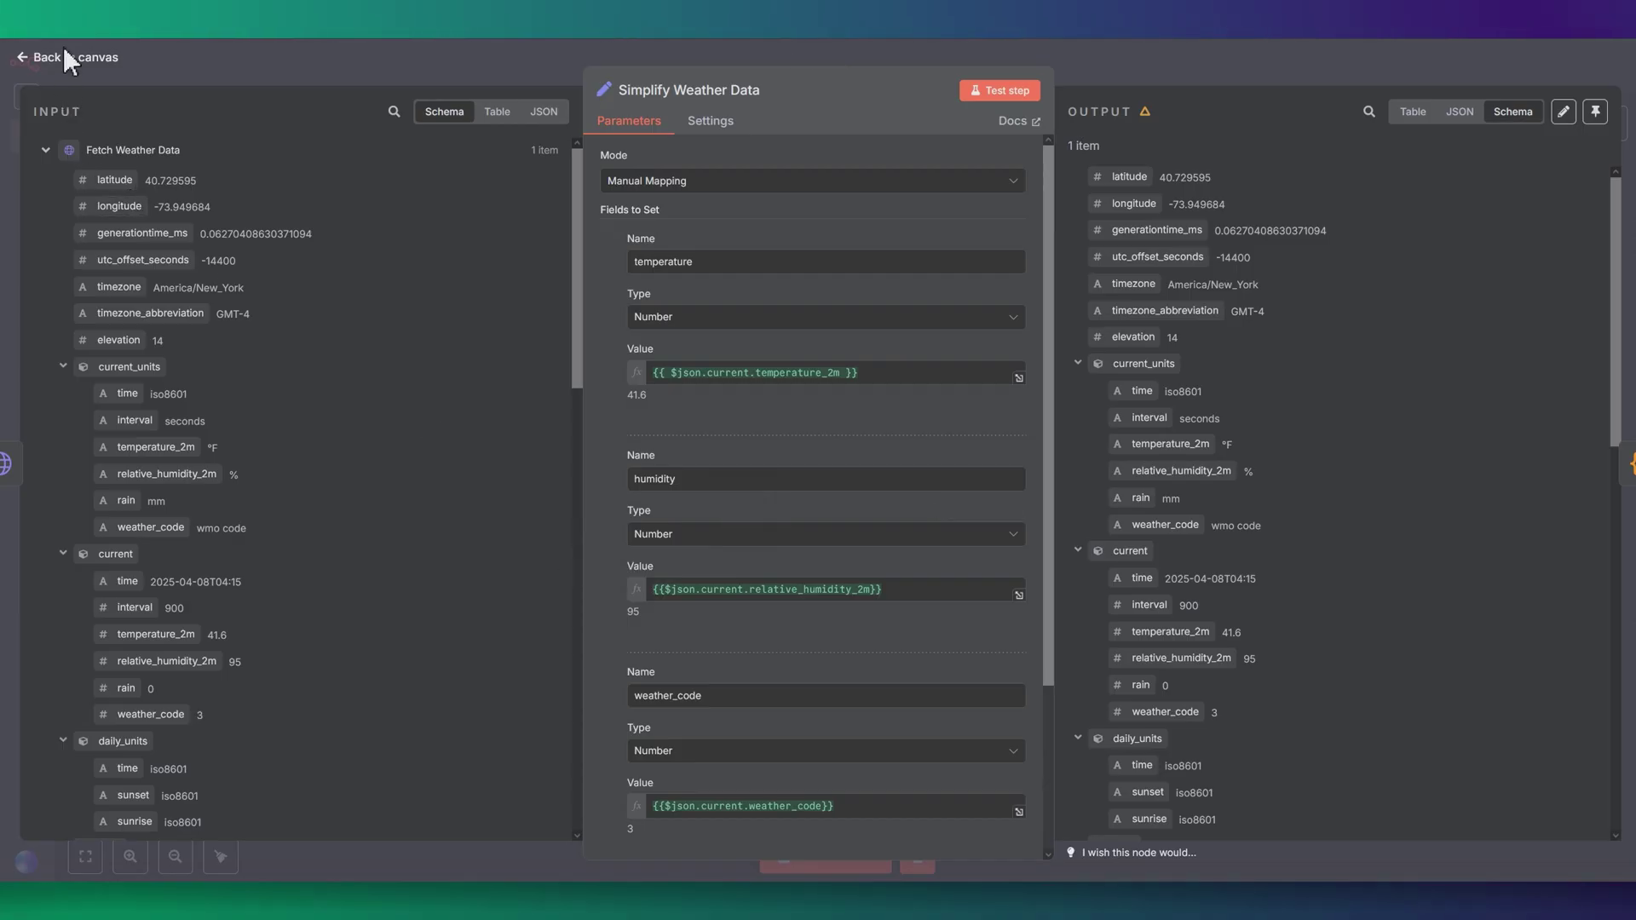
Add a Get Current Date node on the canvas and test it to get currentDate.
click(67, 58)
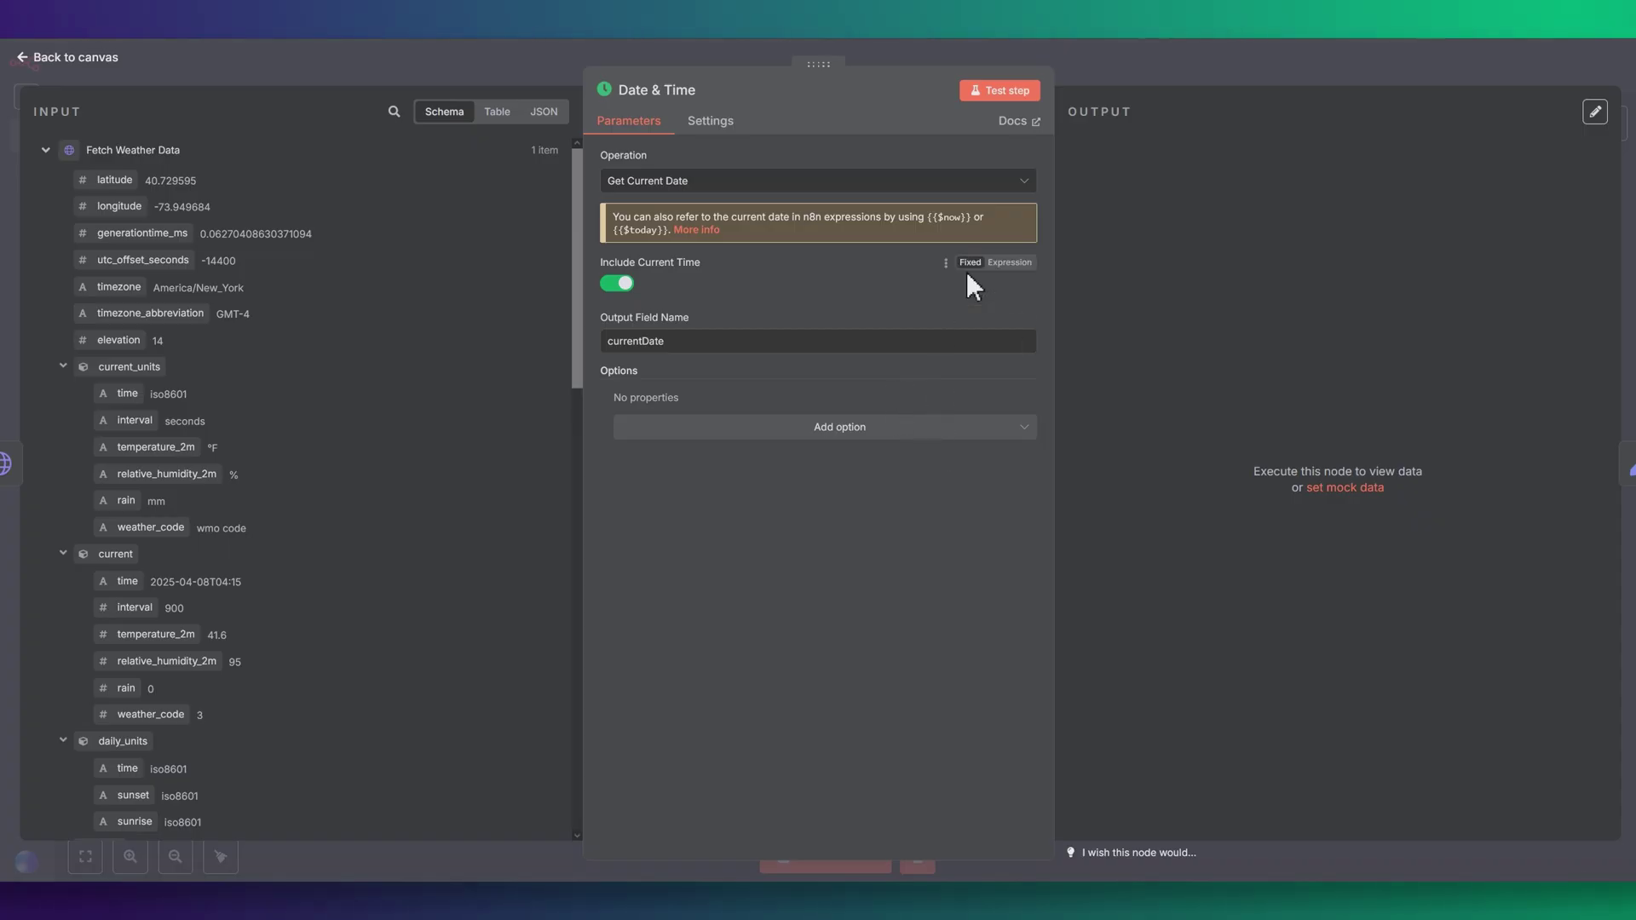
click(1000, 92)
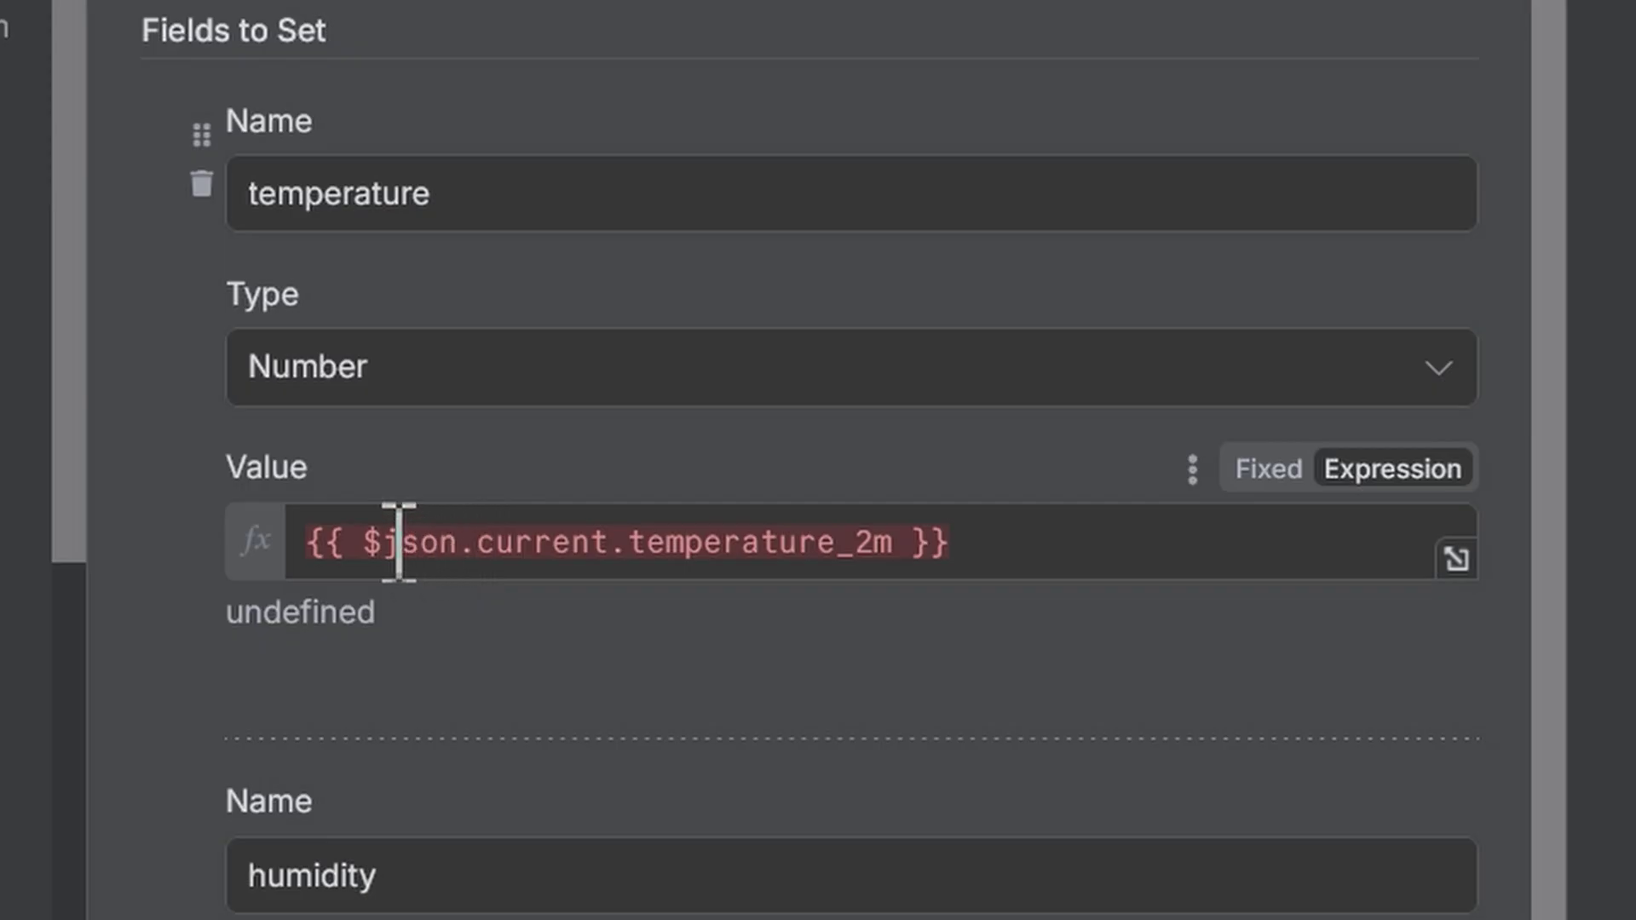
Rewrite the temperature expression to reference Fetch Weather Data's item.json values.
click(383, 542)
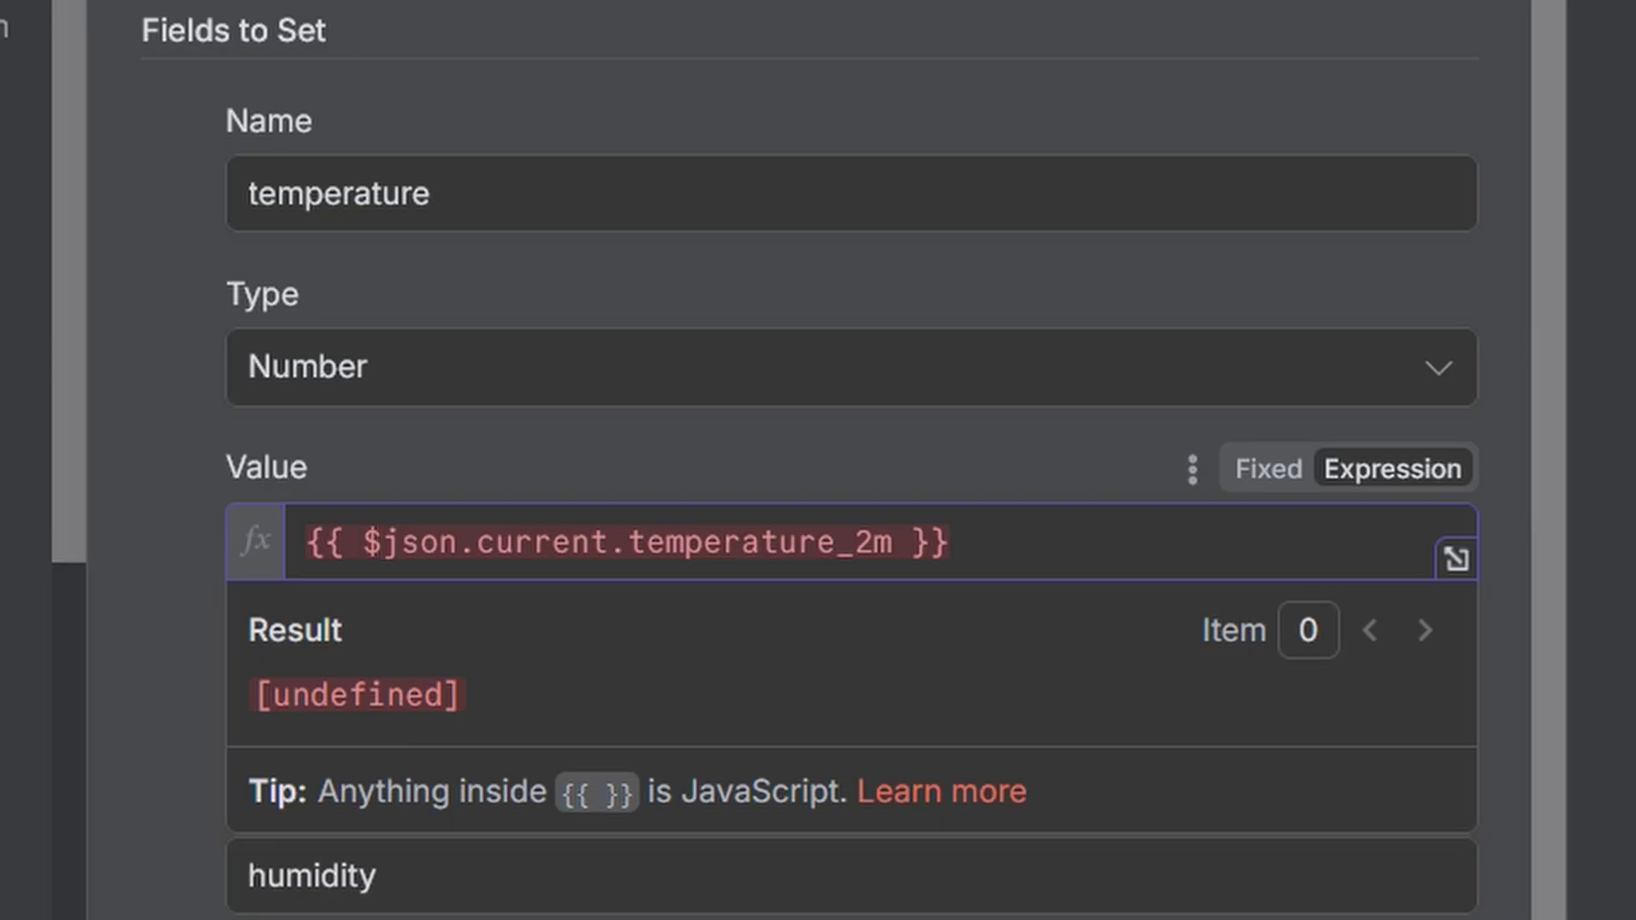
text(()
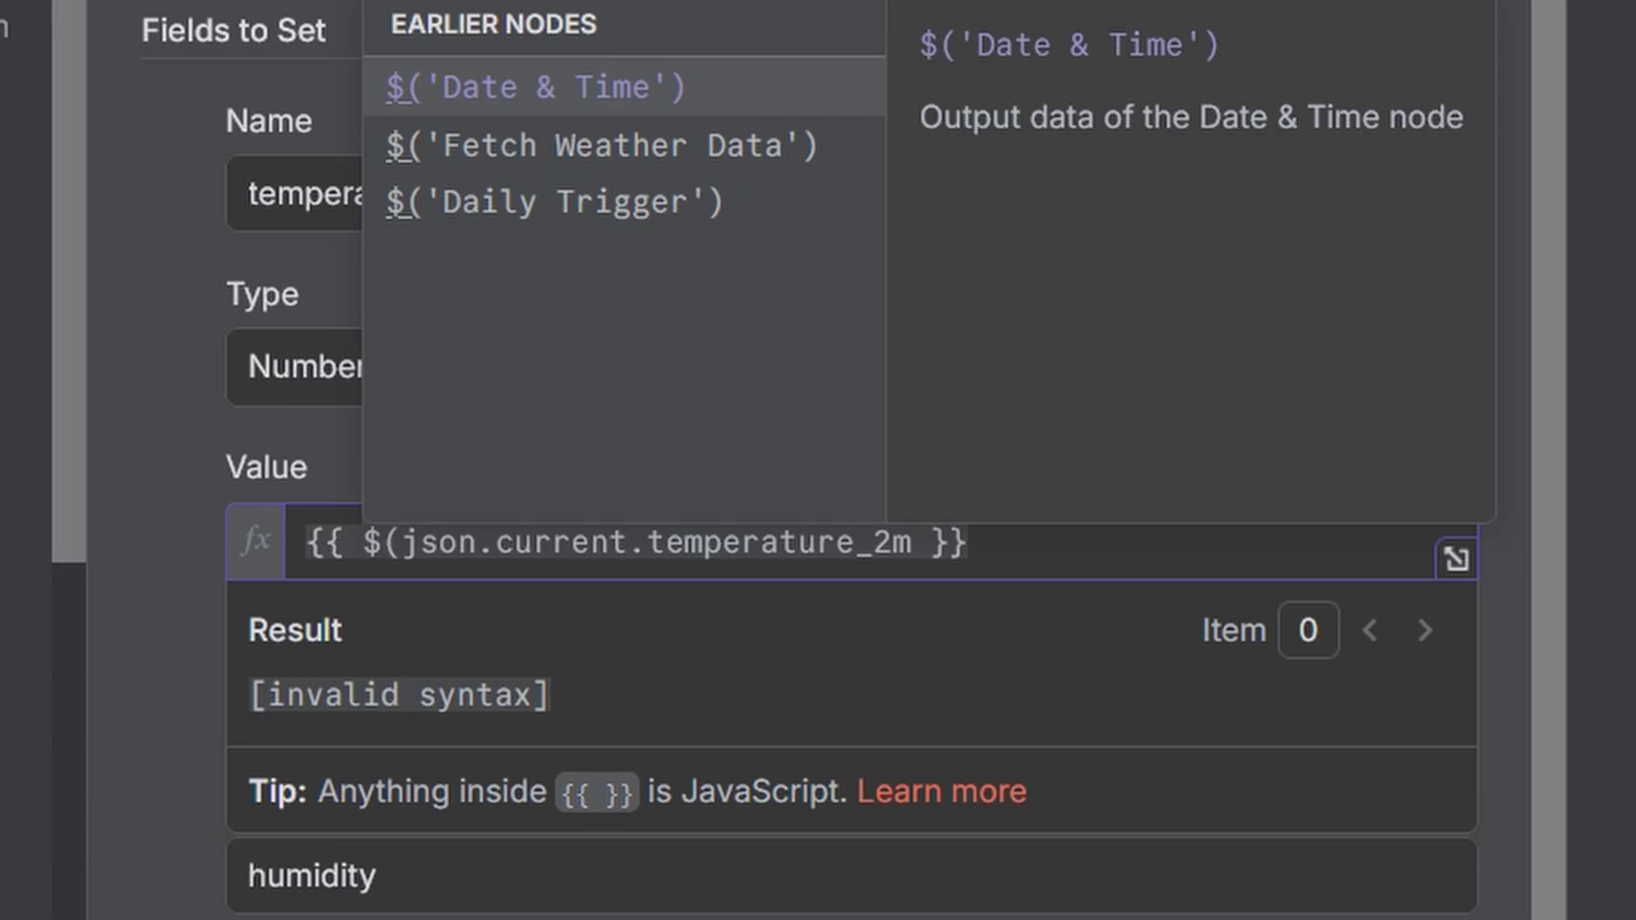
click(626, 145)
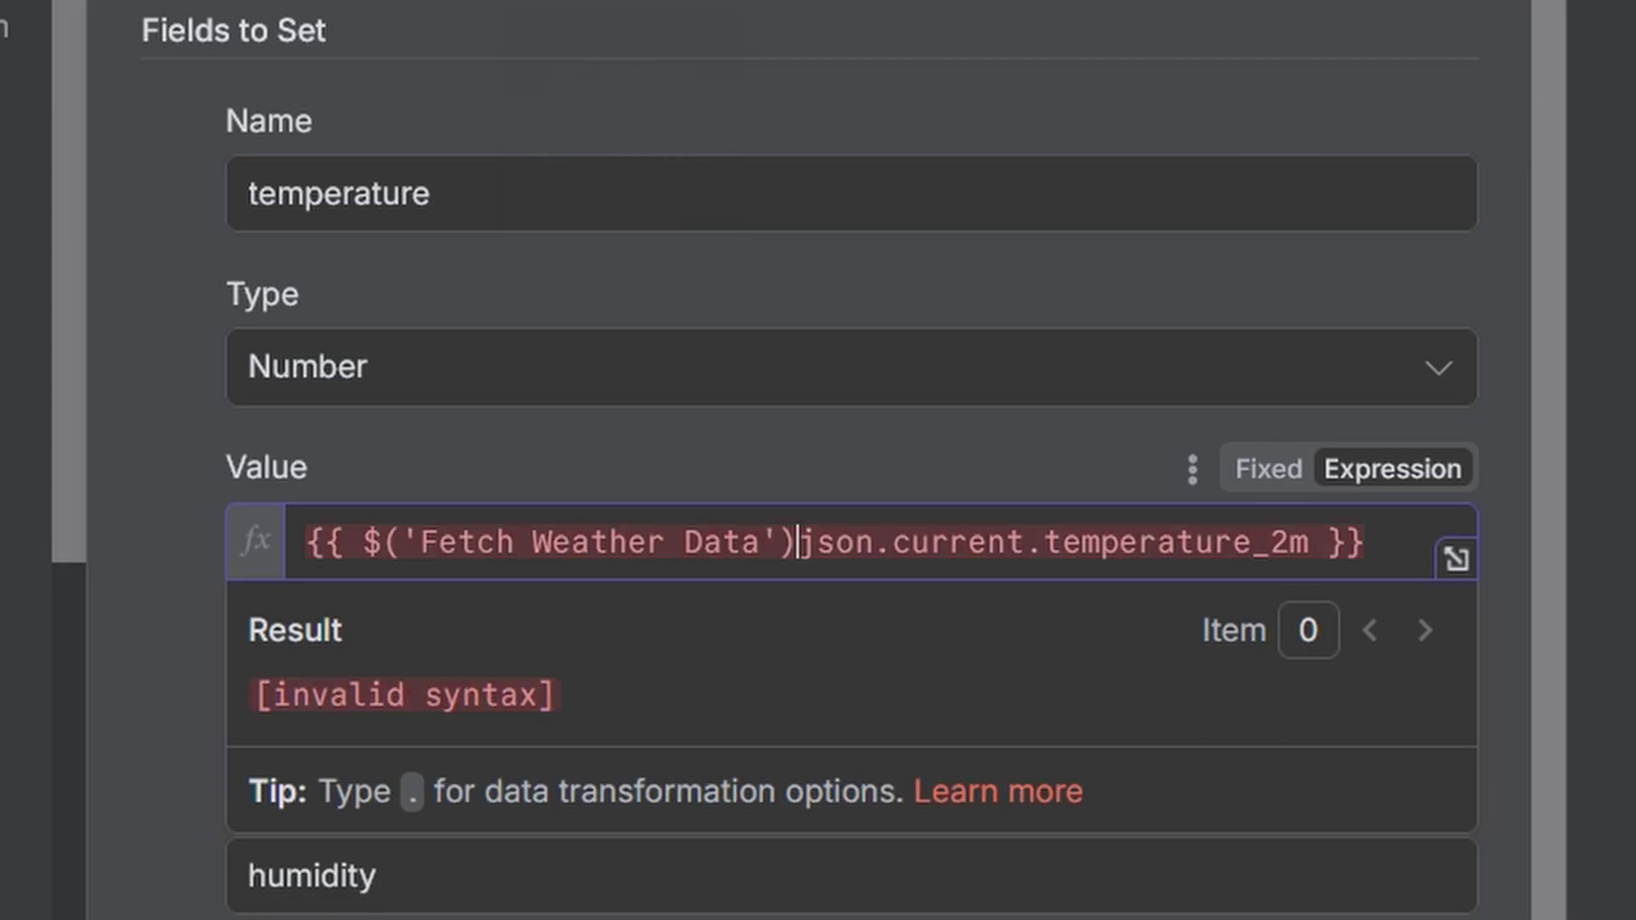
text(.)
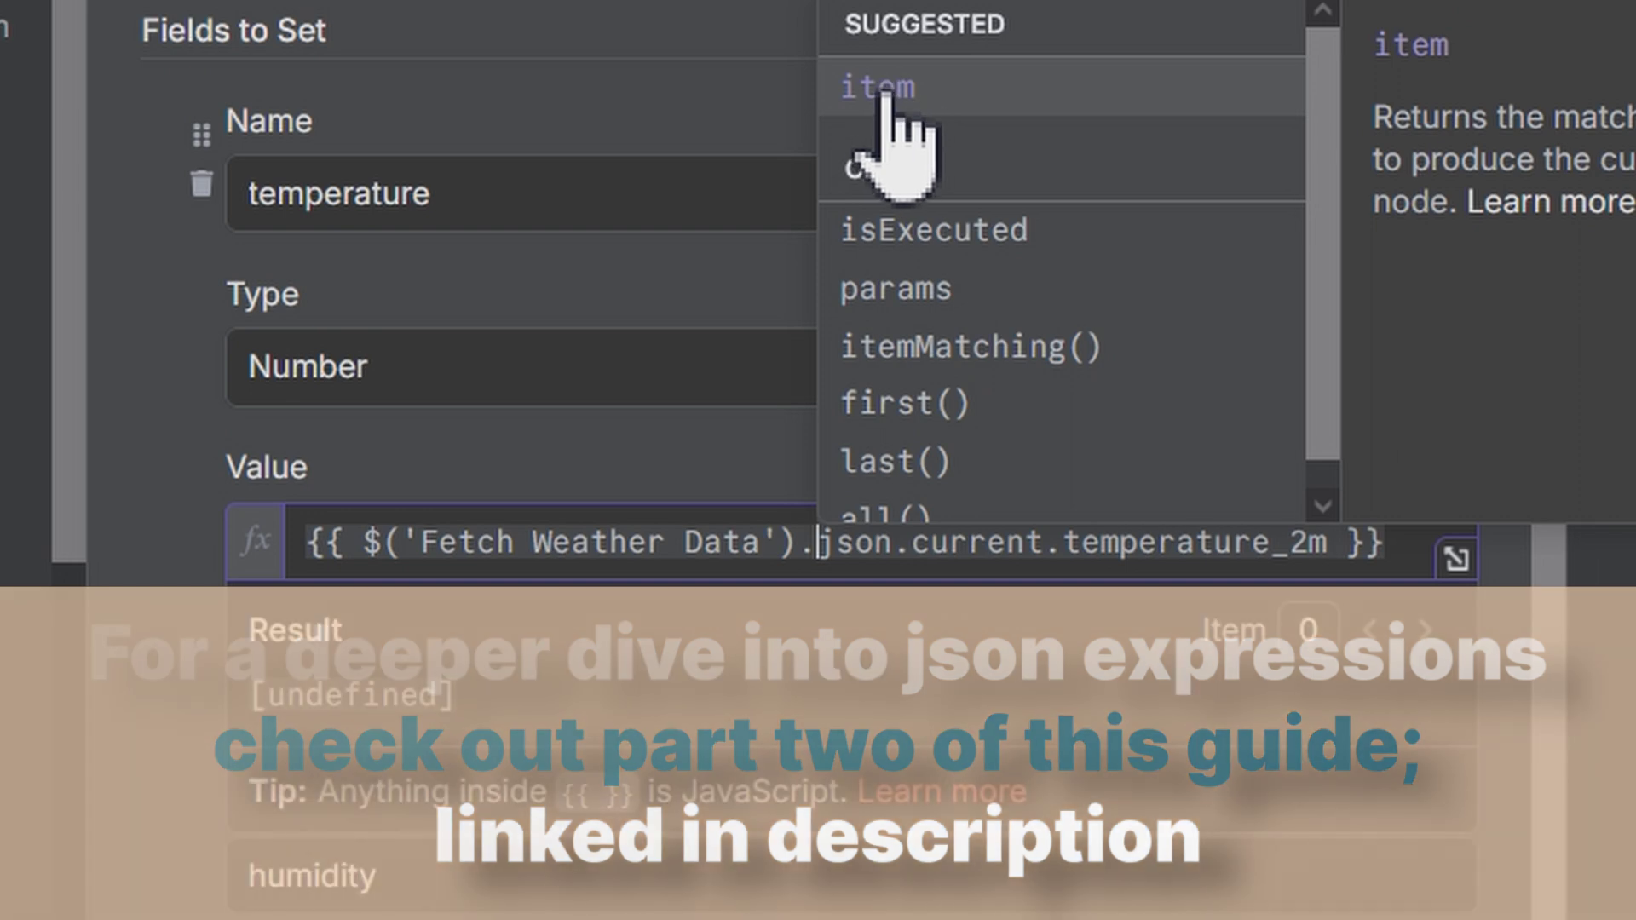
click(895, 97)
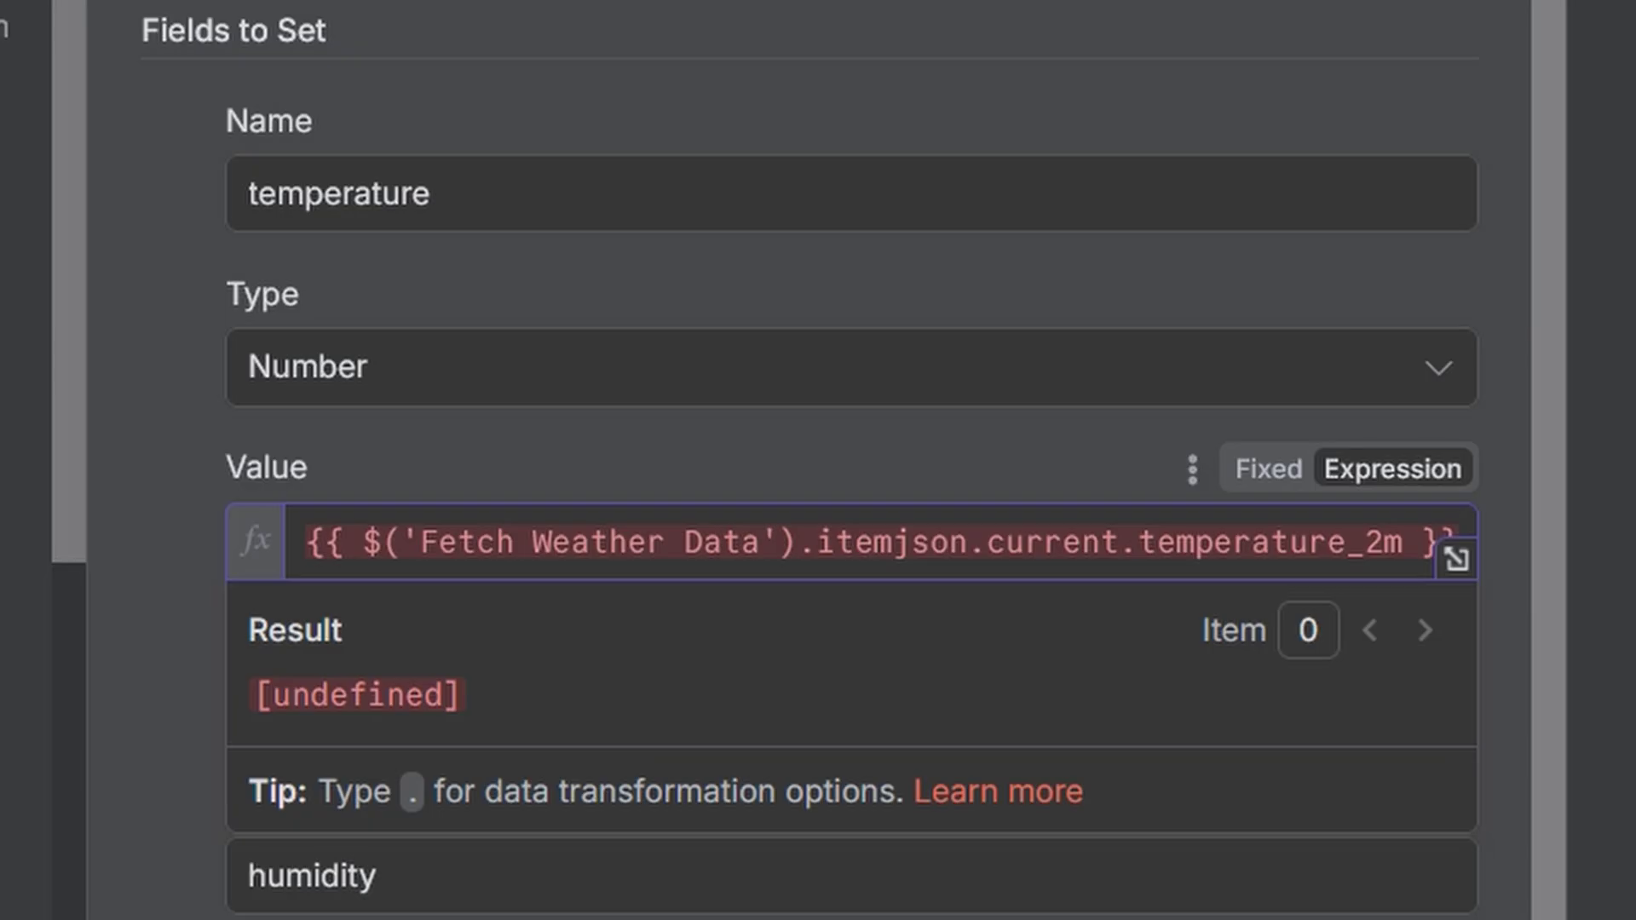
text(.)
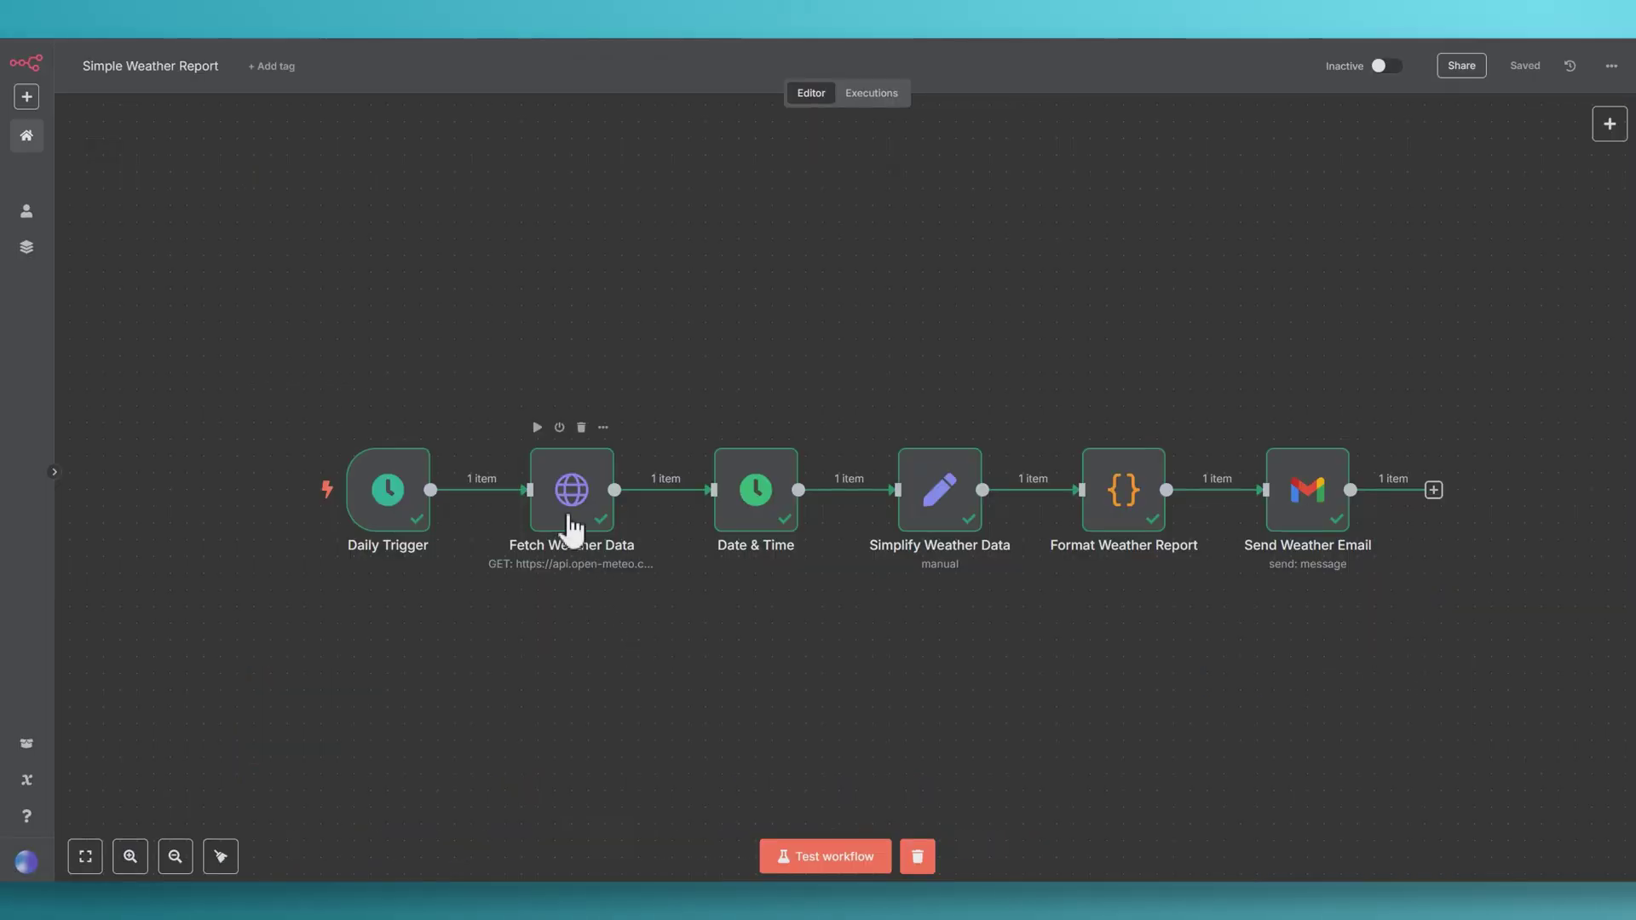
Open the Fetch Weather Data node and view its Settings instead of parameters.
double_click(573, 517)
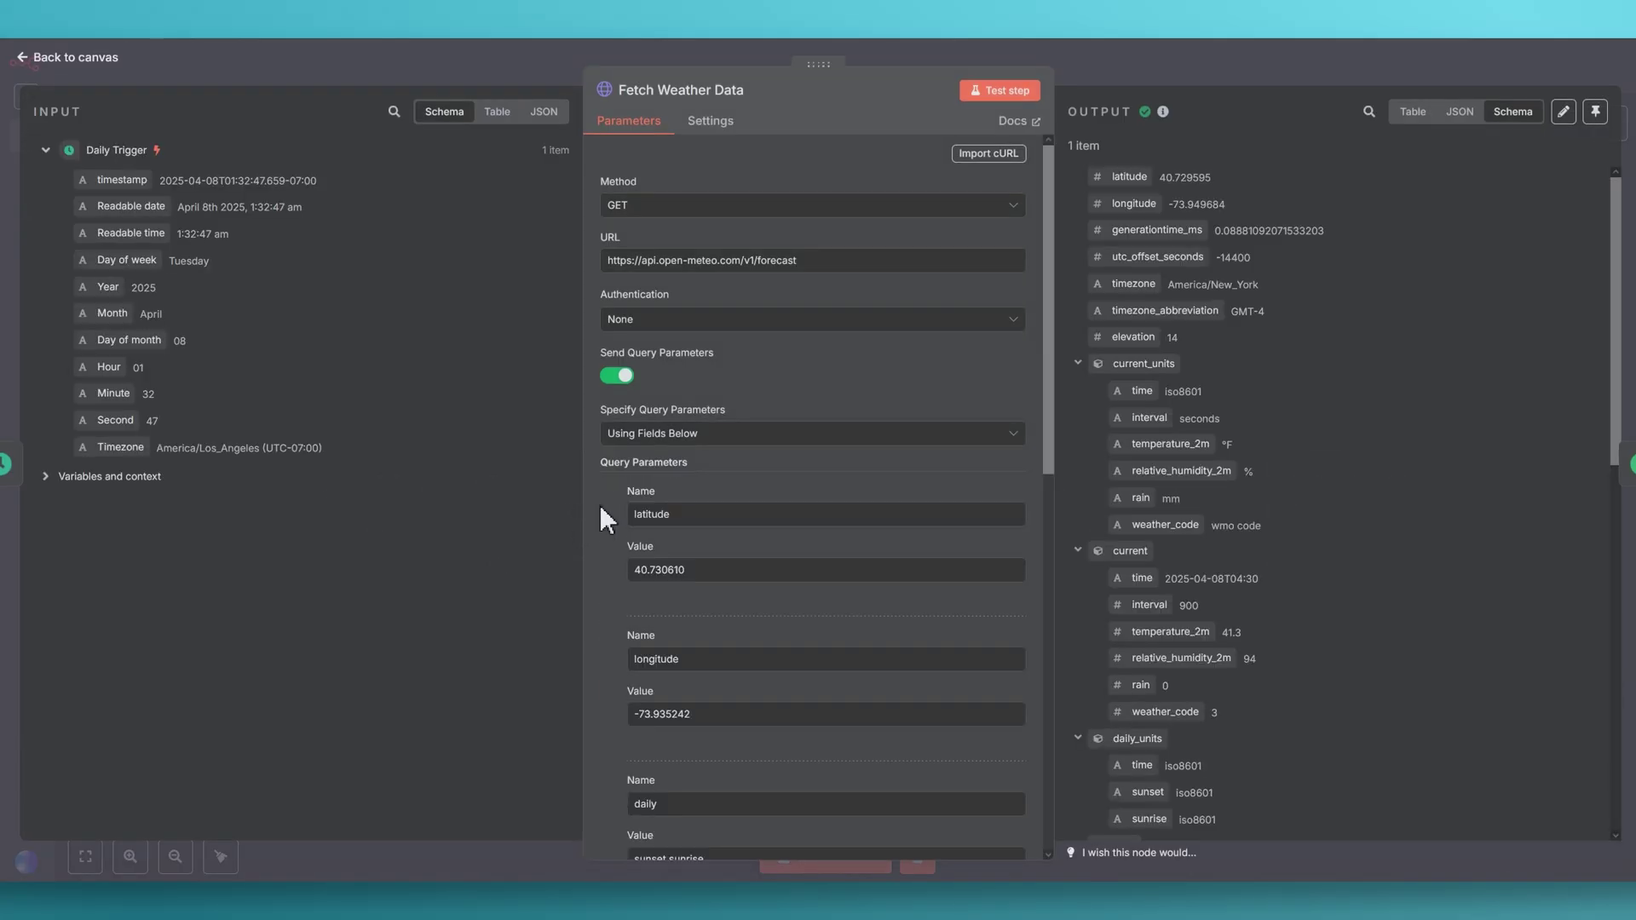
click(711, 120)
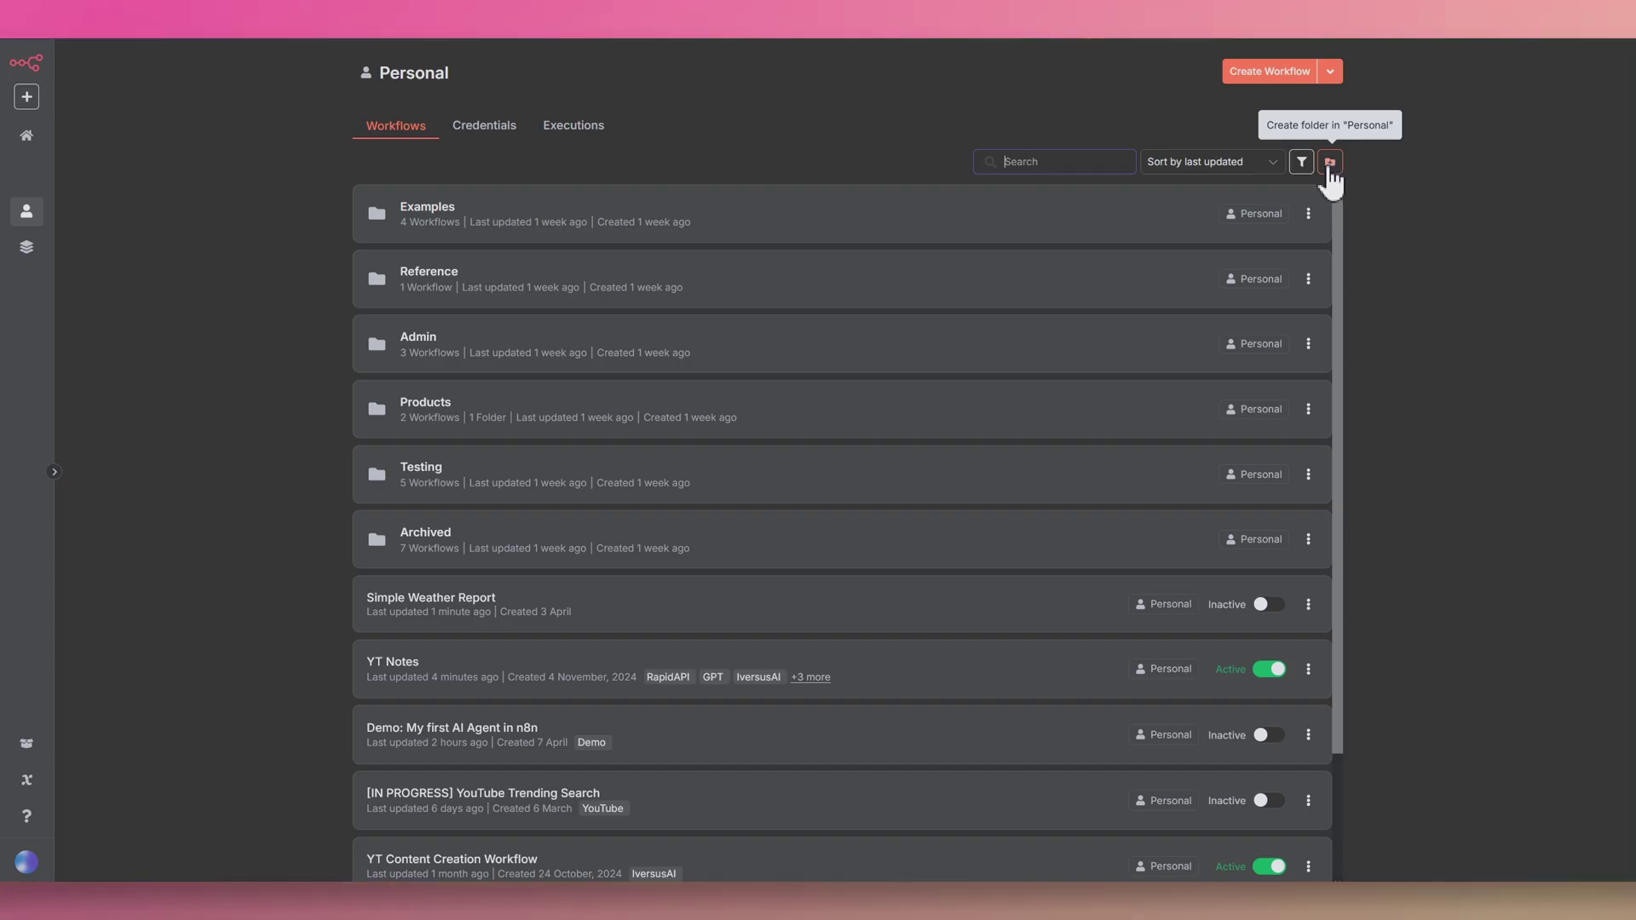
click(1331, 162)
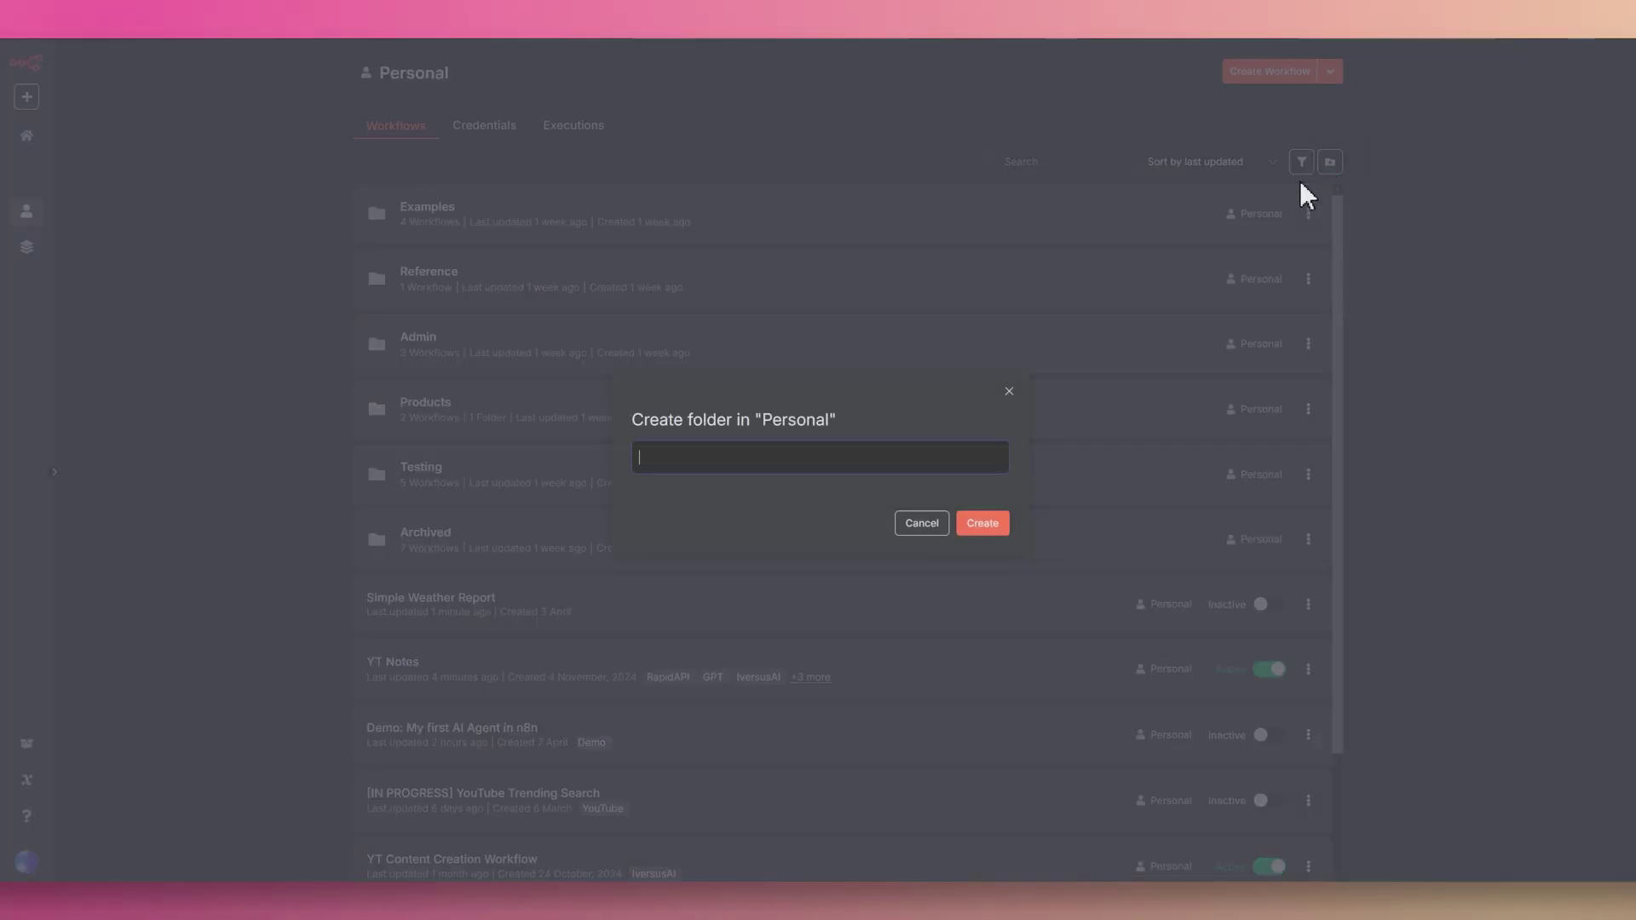
click(776, 457)
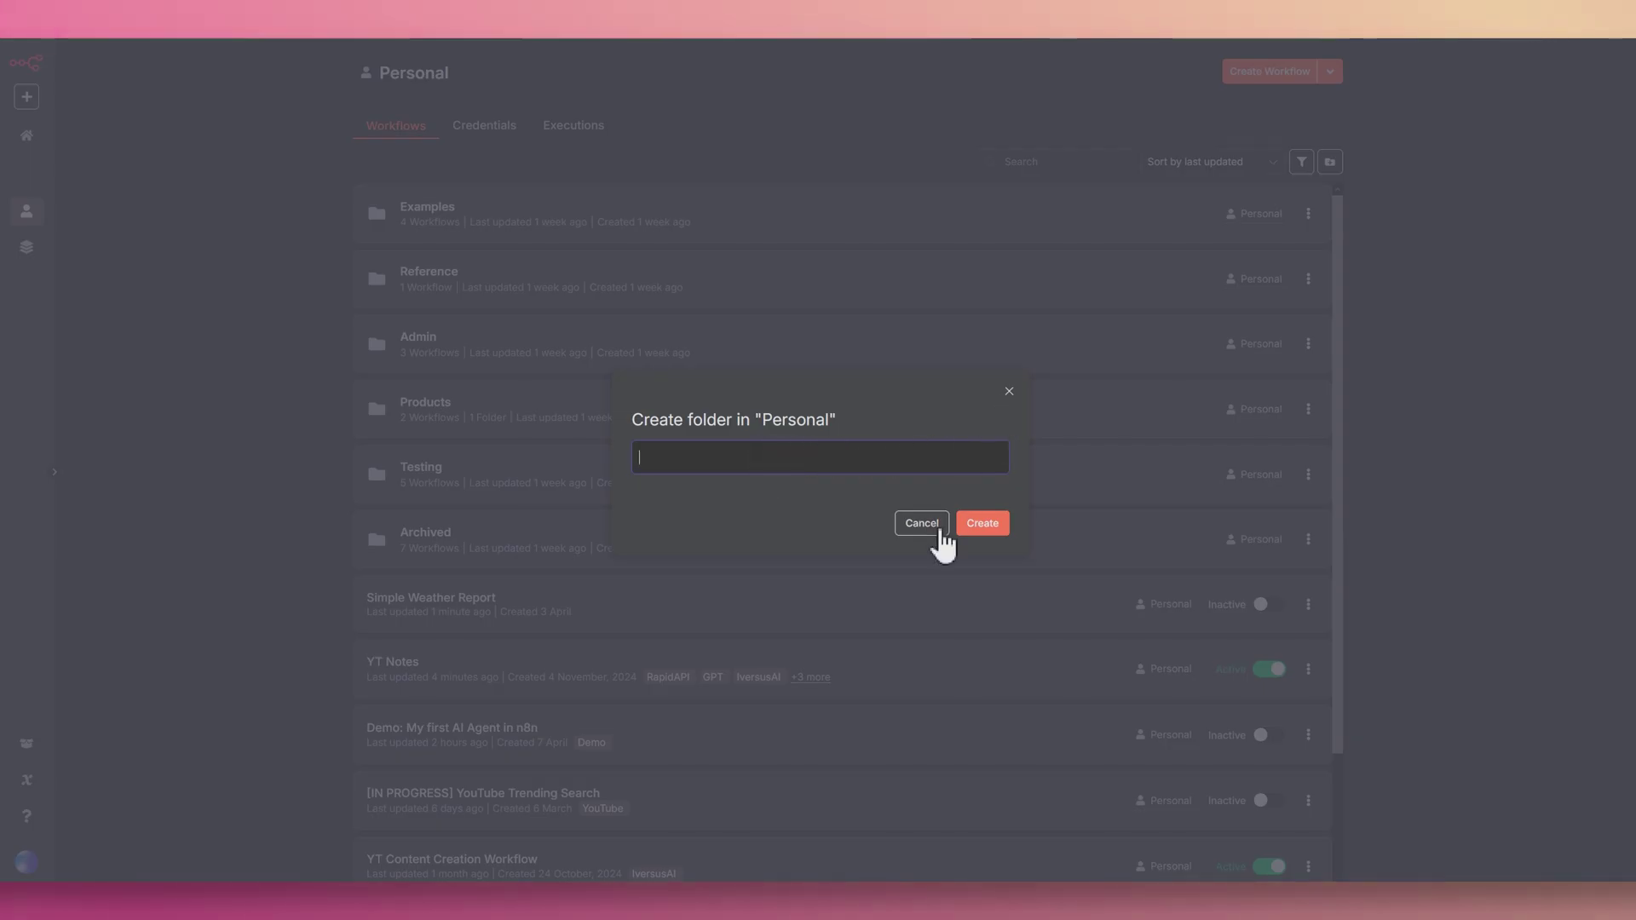
click(921, 522)
click(1307, 604)
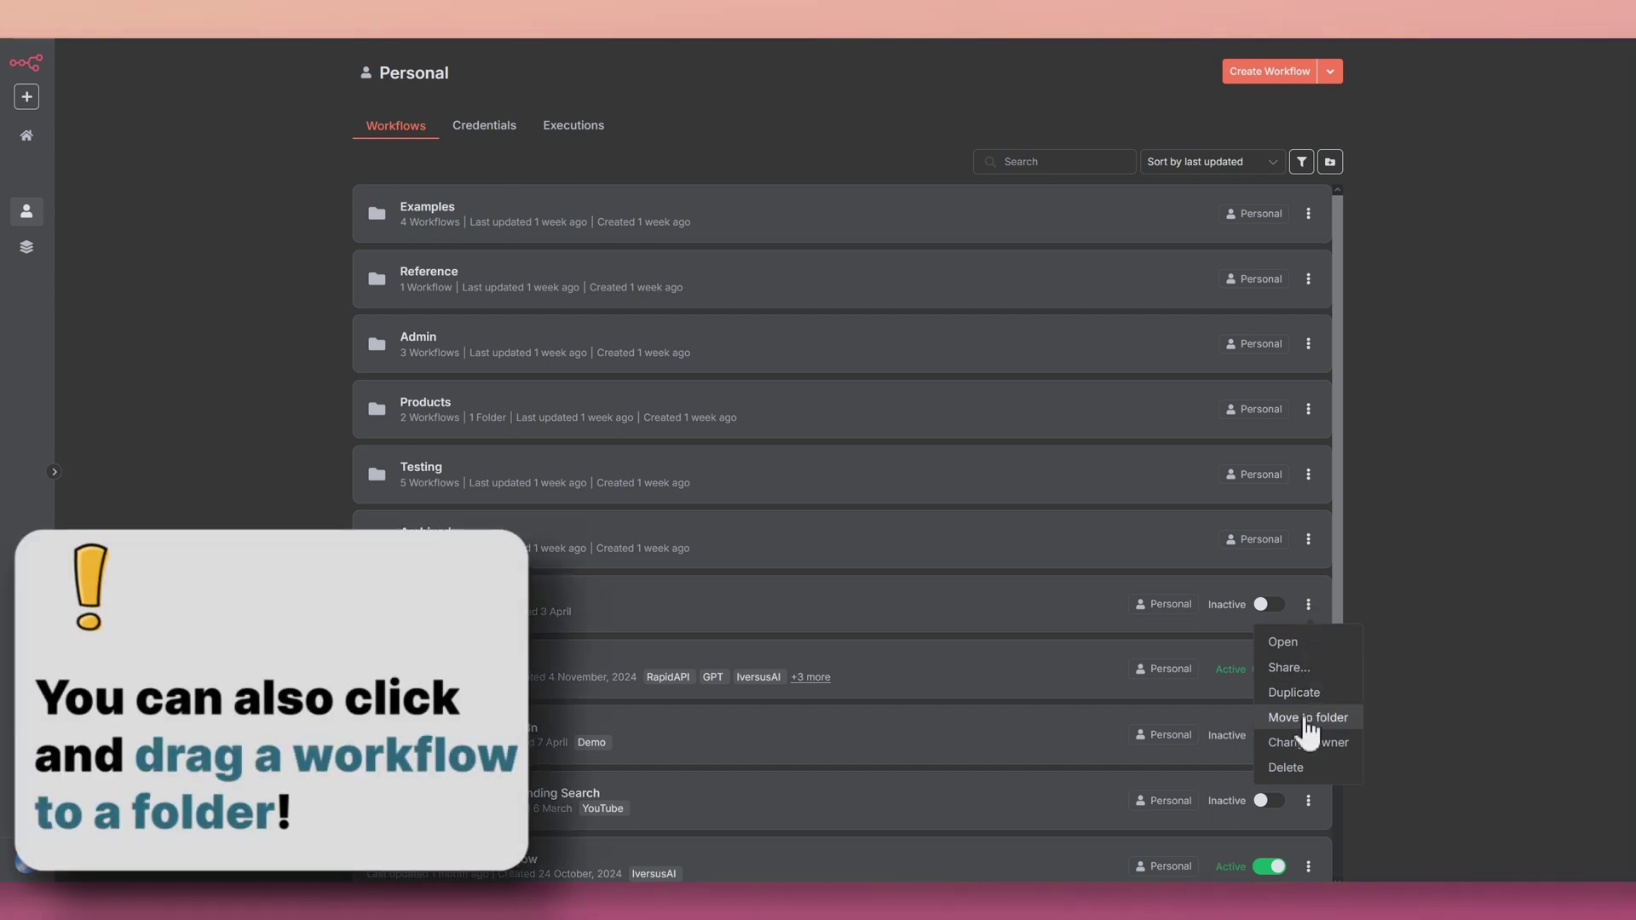
click(1308, 719)
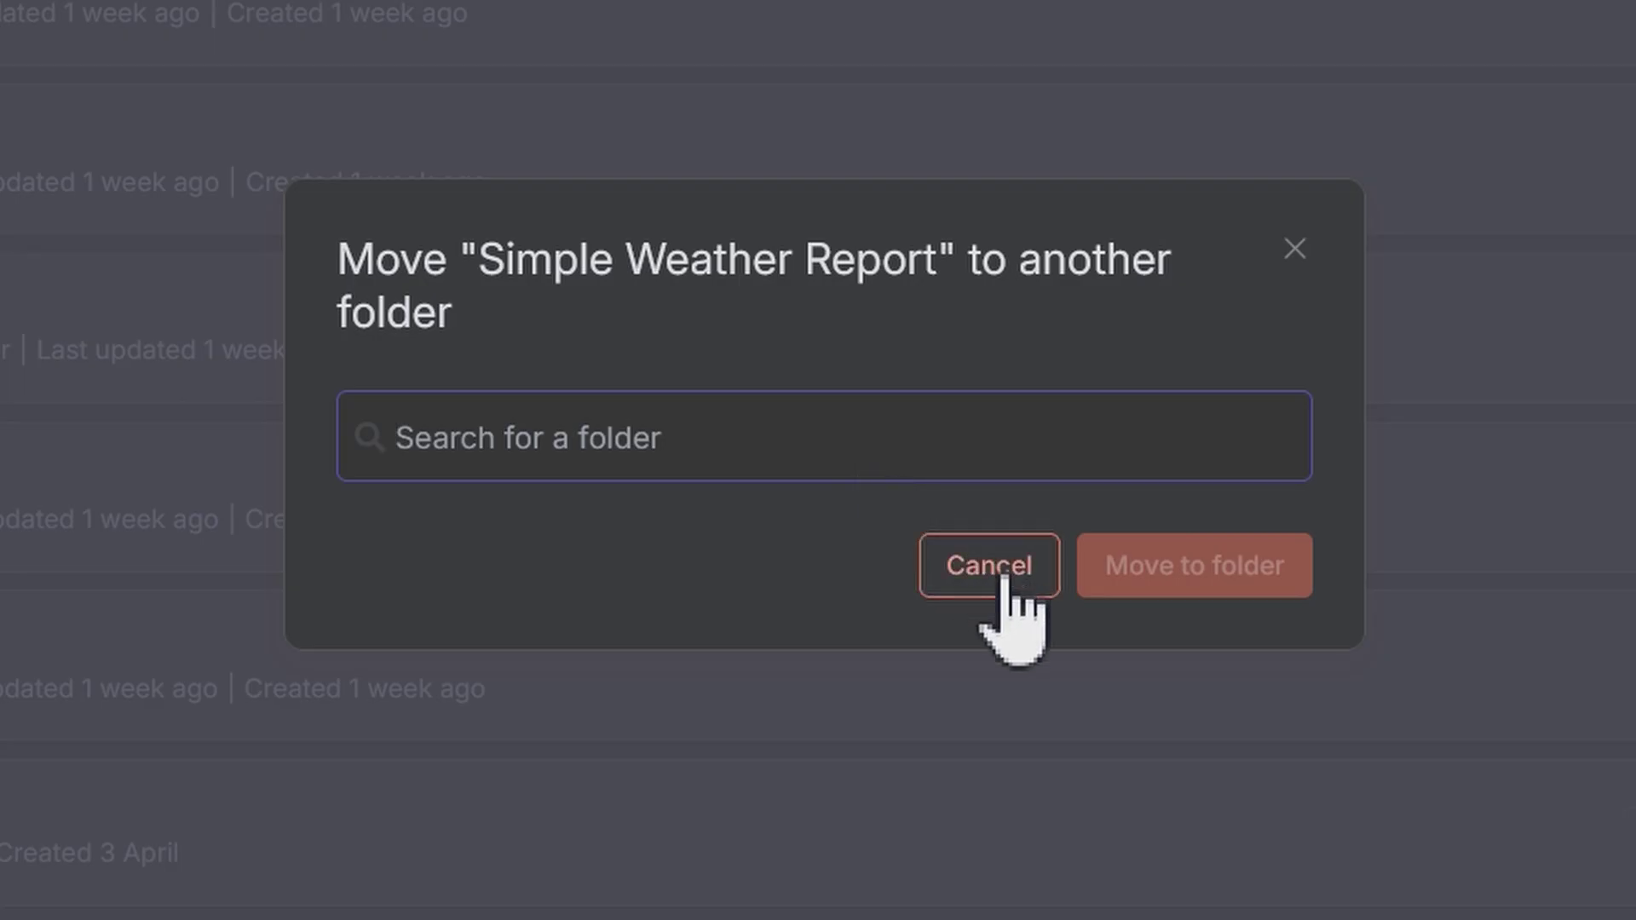
click(1009, 601)
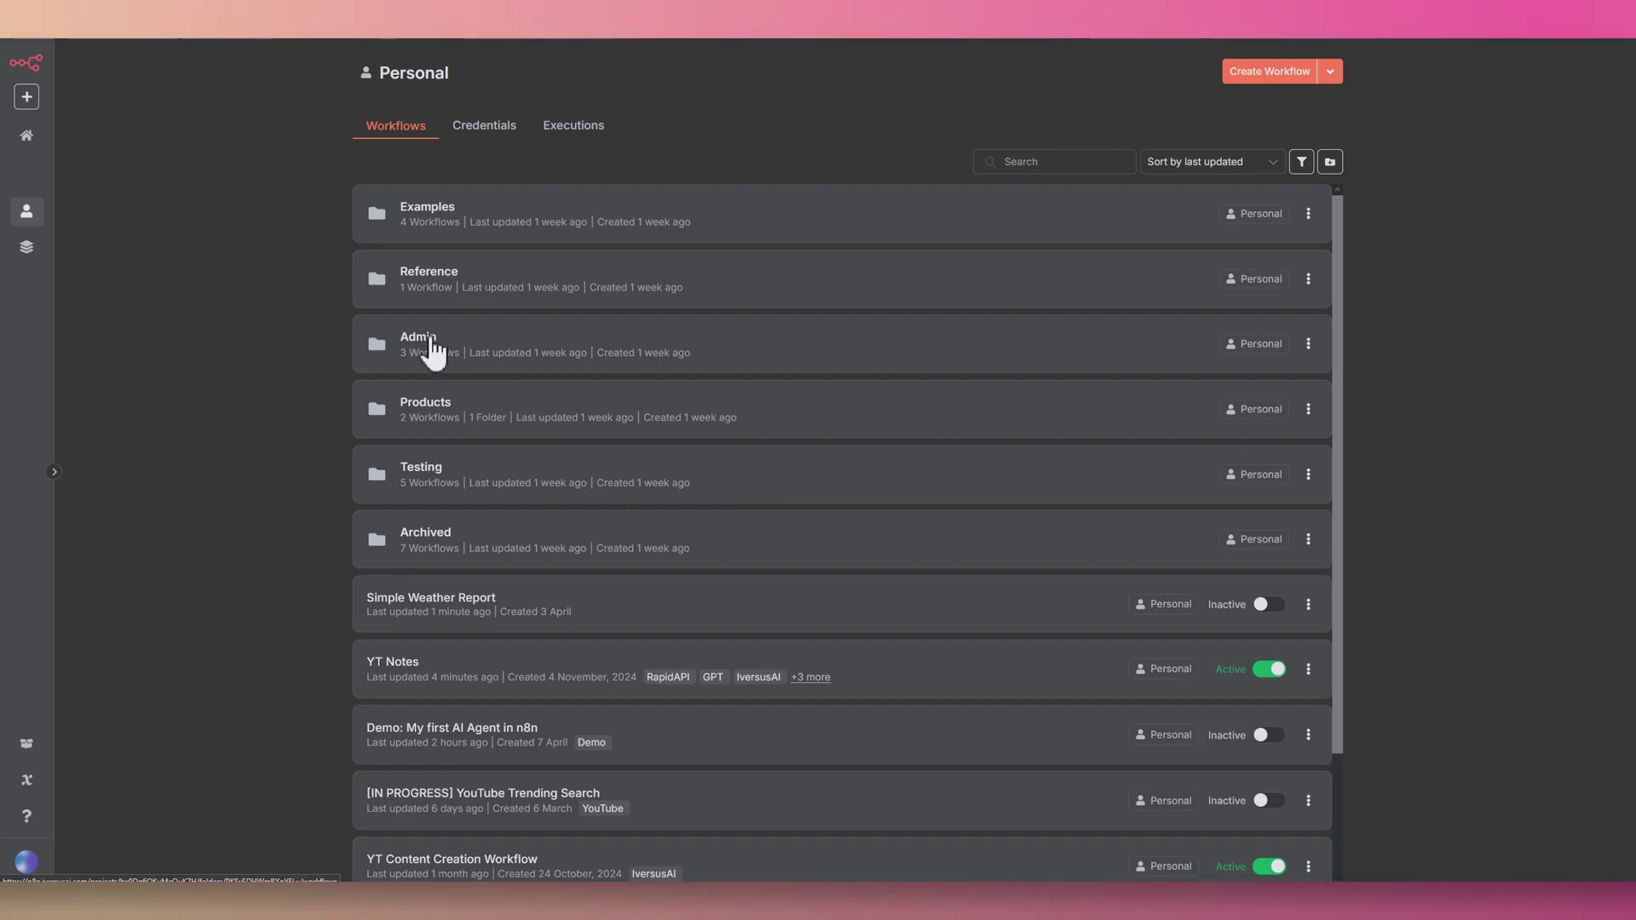
Open the Admin folder, then its '[ADMIN] Backup your workflows to GitHub' workflow.
click(420, 337)
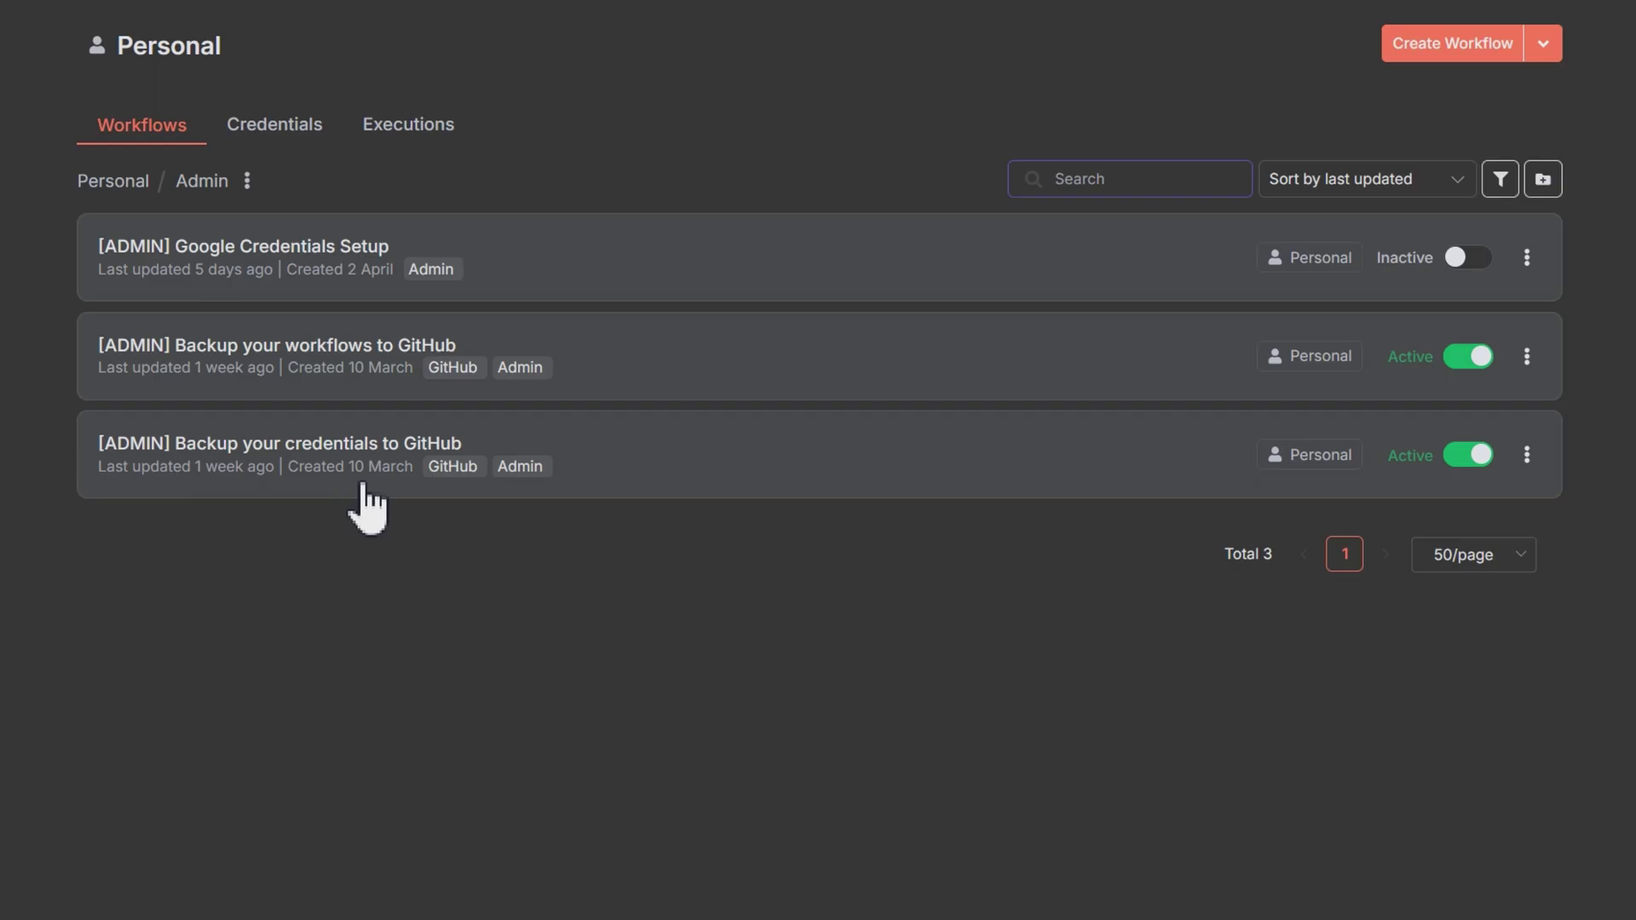
click(314, 346)
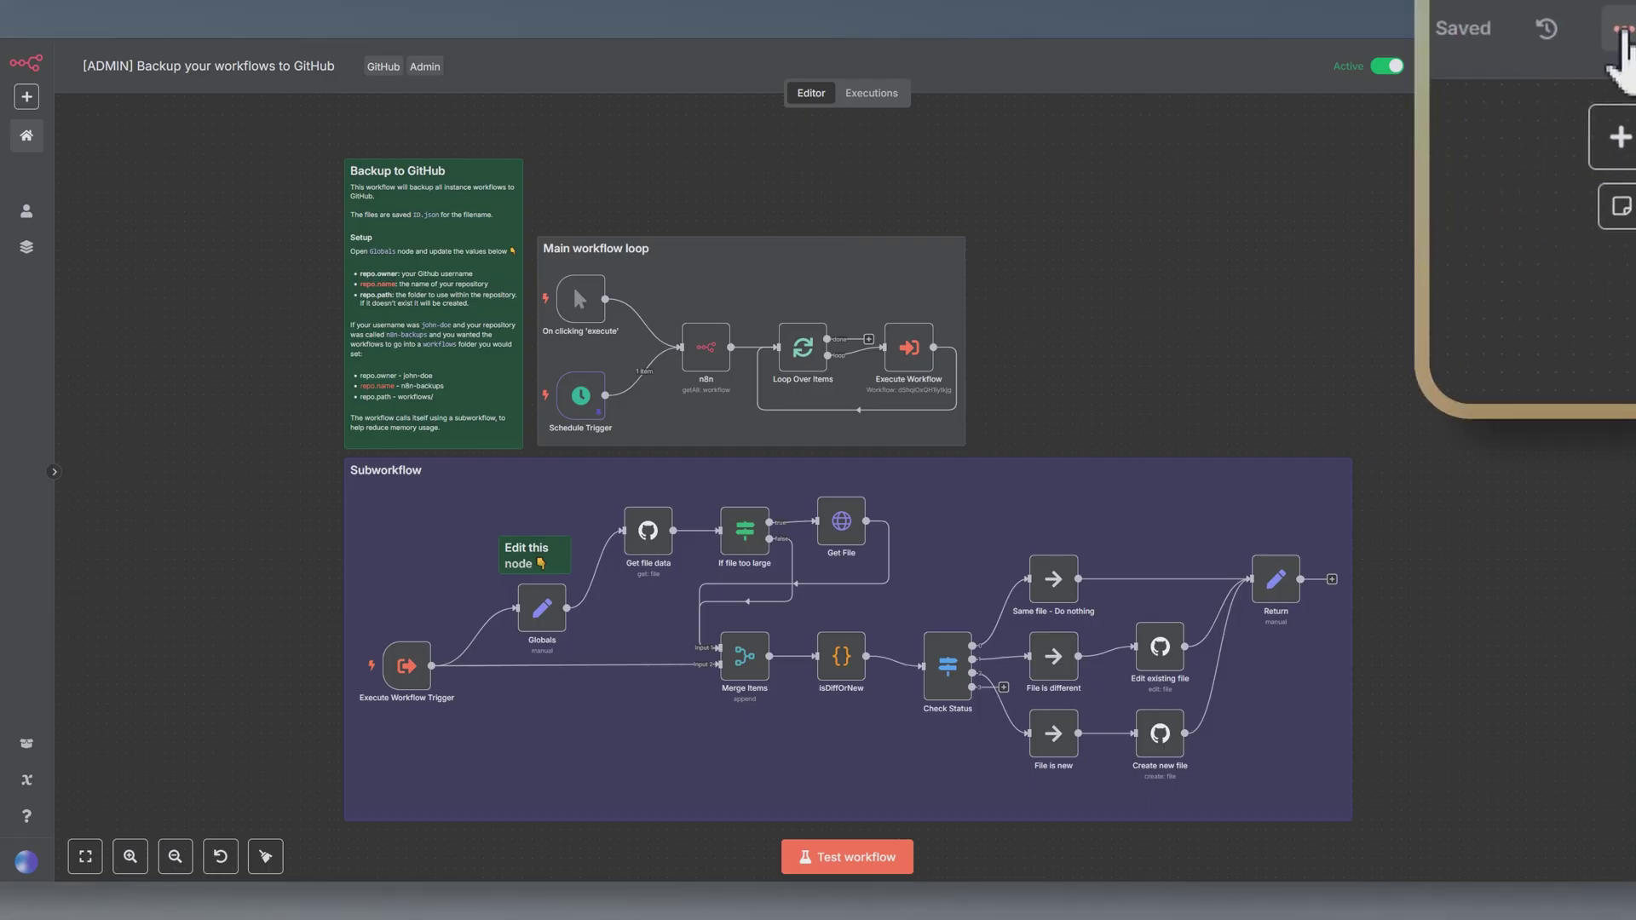
In the backup workflow's settings, set 'Save successful production executions' to 'Do not save'.
click(1622, 29)
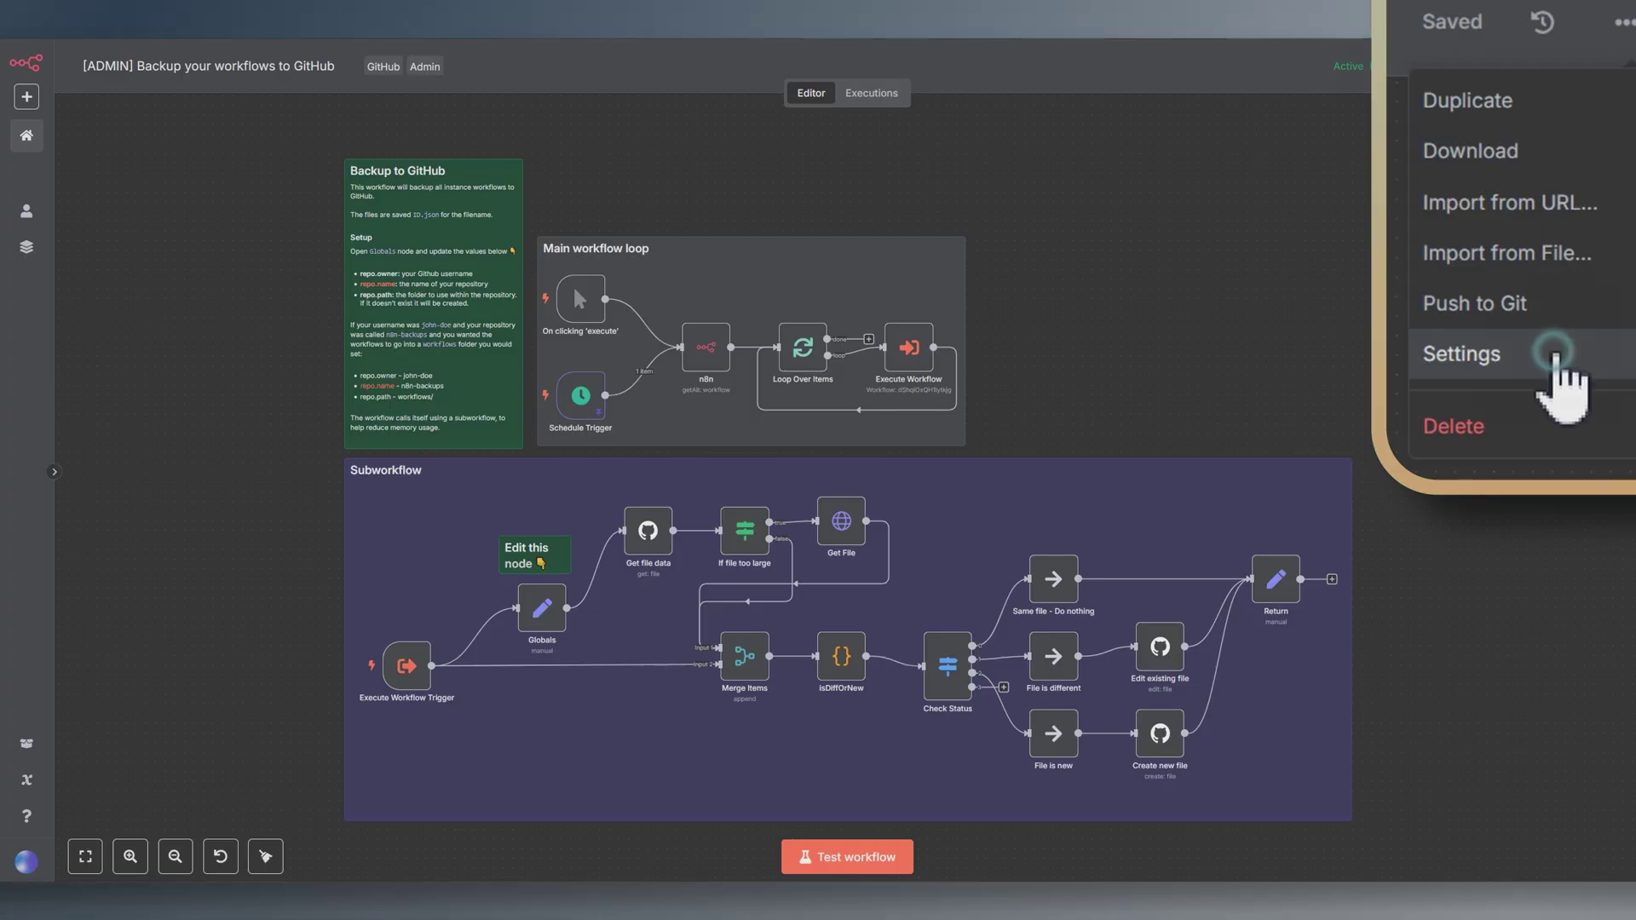
click(1566, 370)
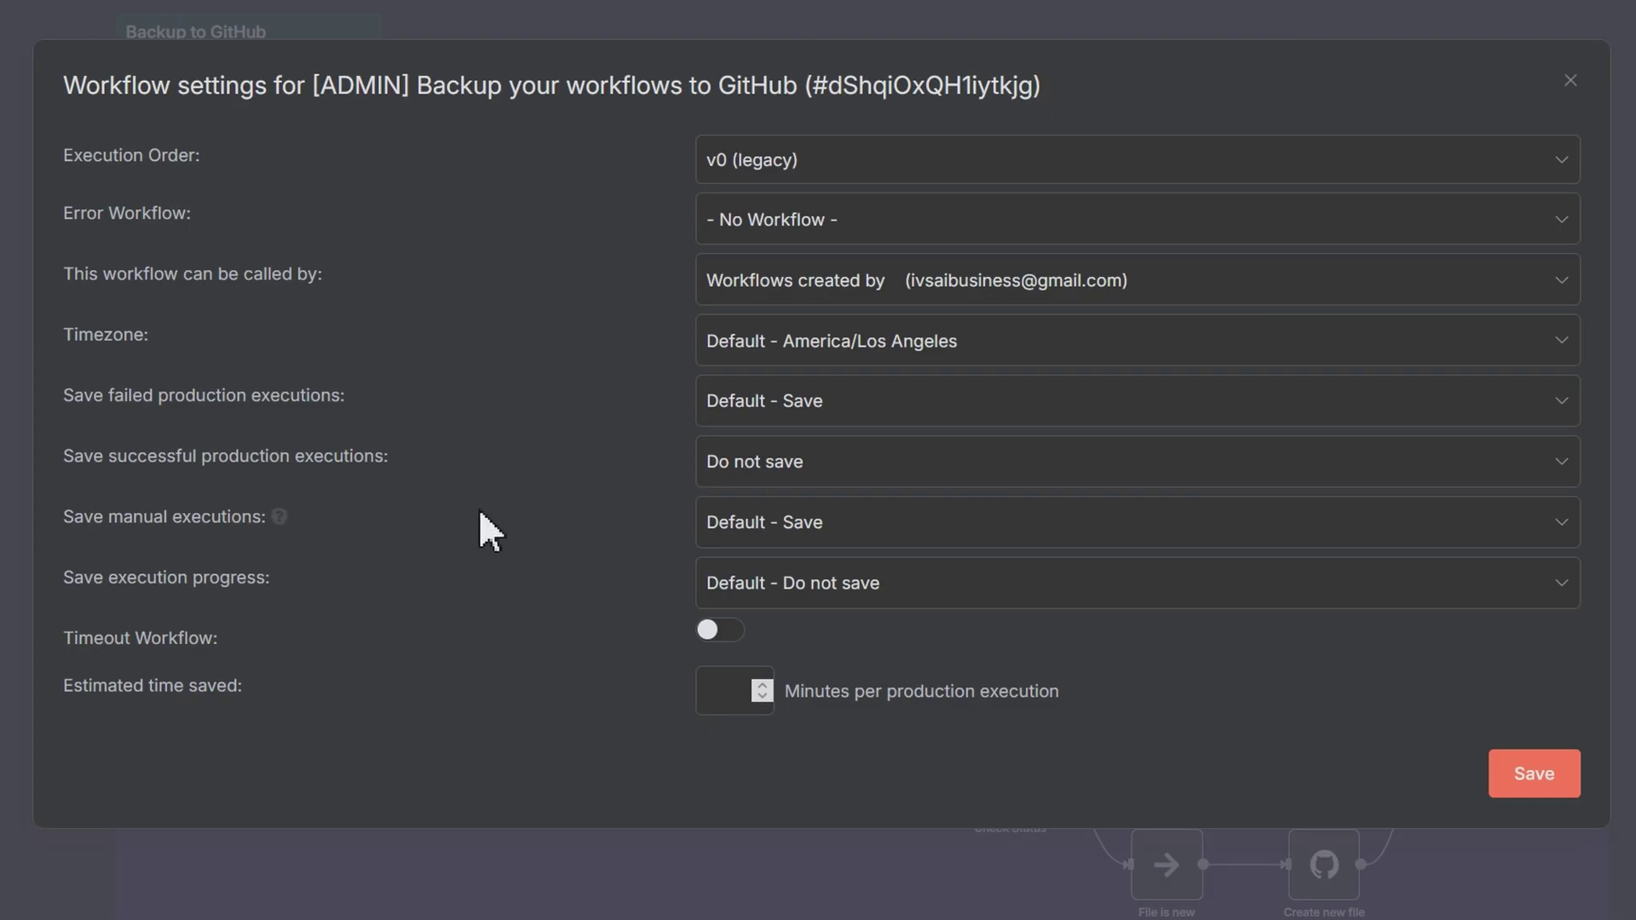
click(793, 462)
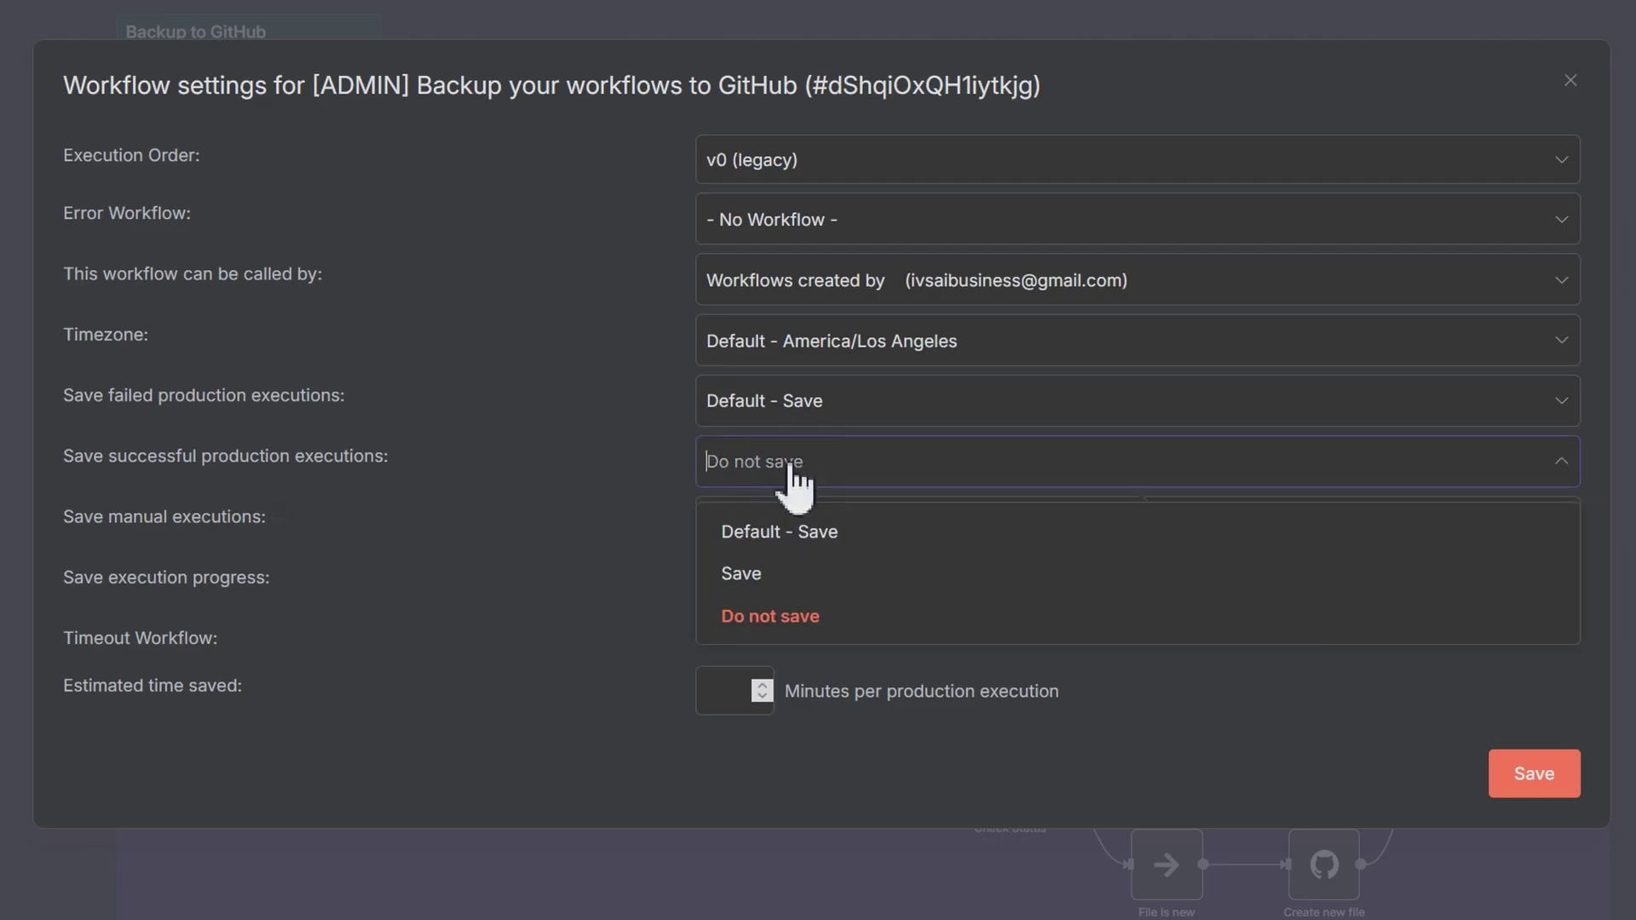
click(783, 615)
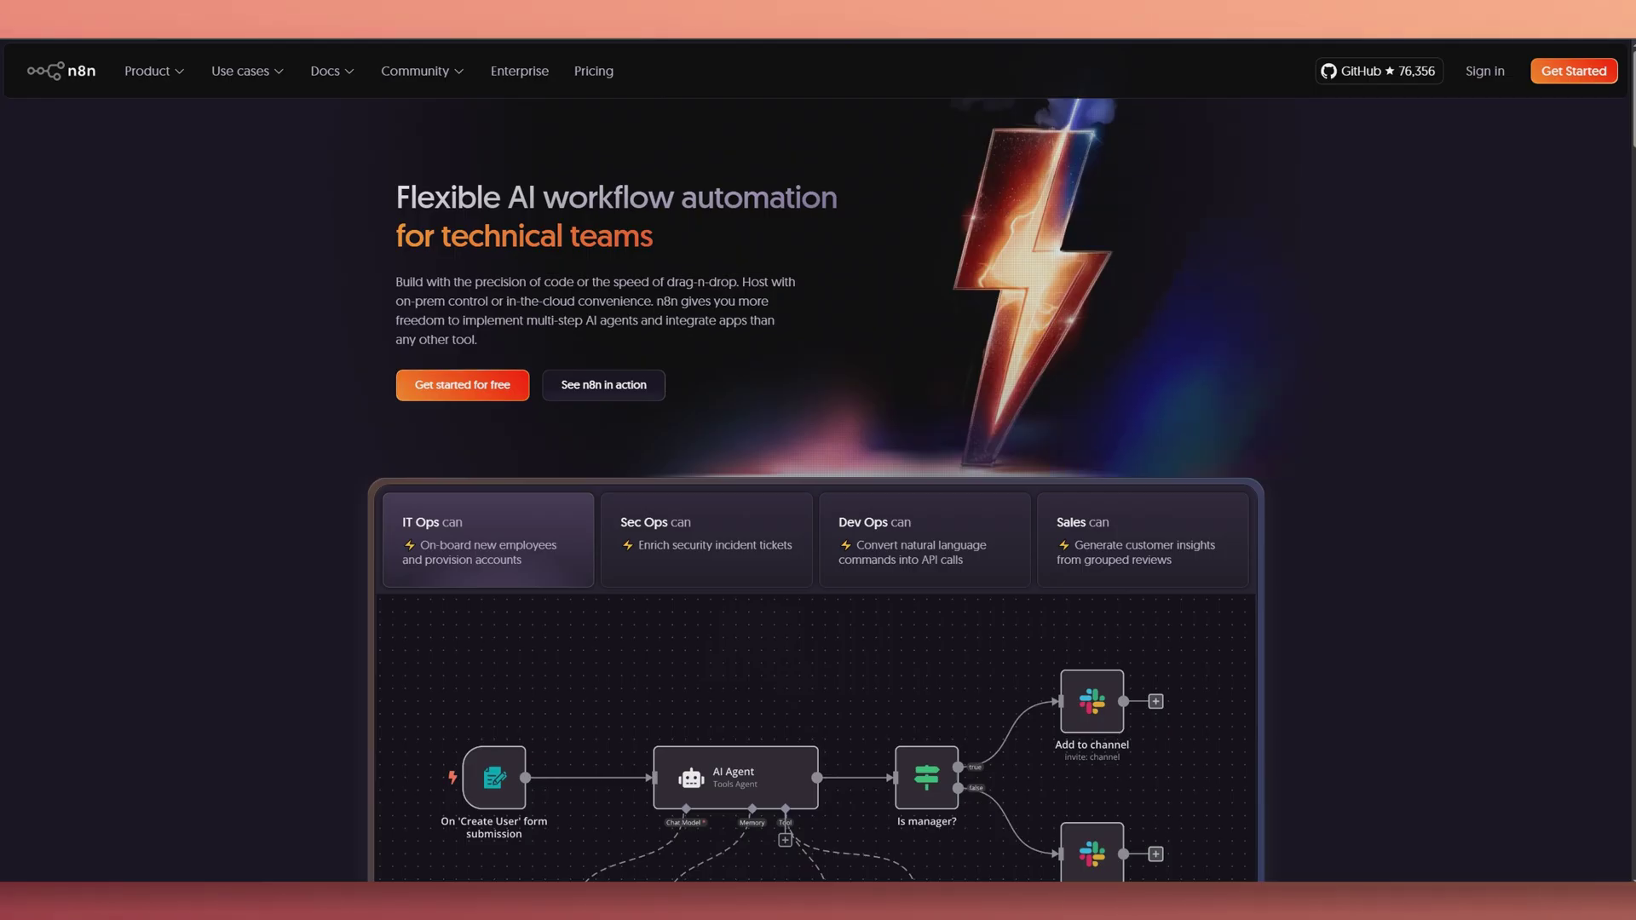
mouse_move(297, 52)
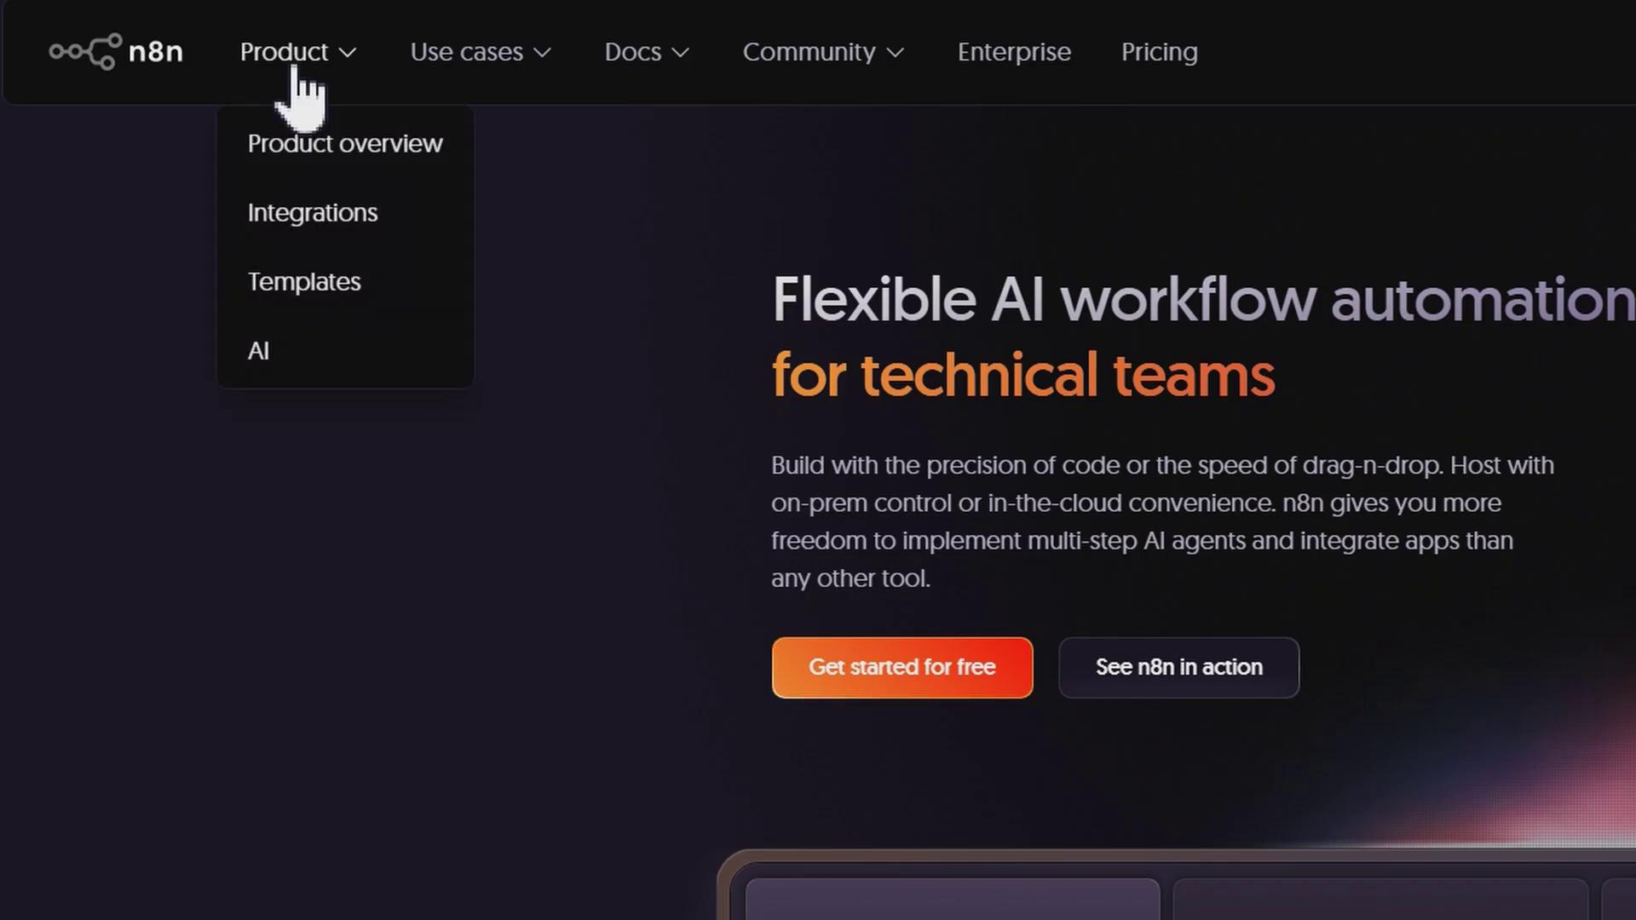
Browse the templates gallery and open the Daily Newsletter Service using Excel, Outlook and AI template.
click(304, 281)
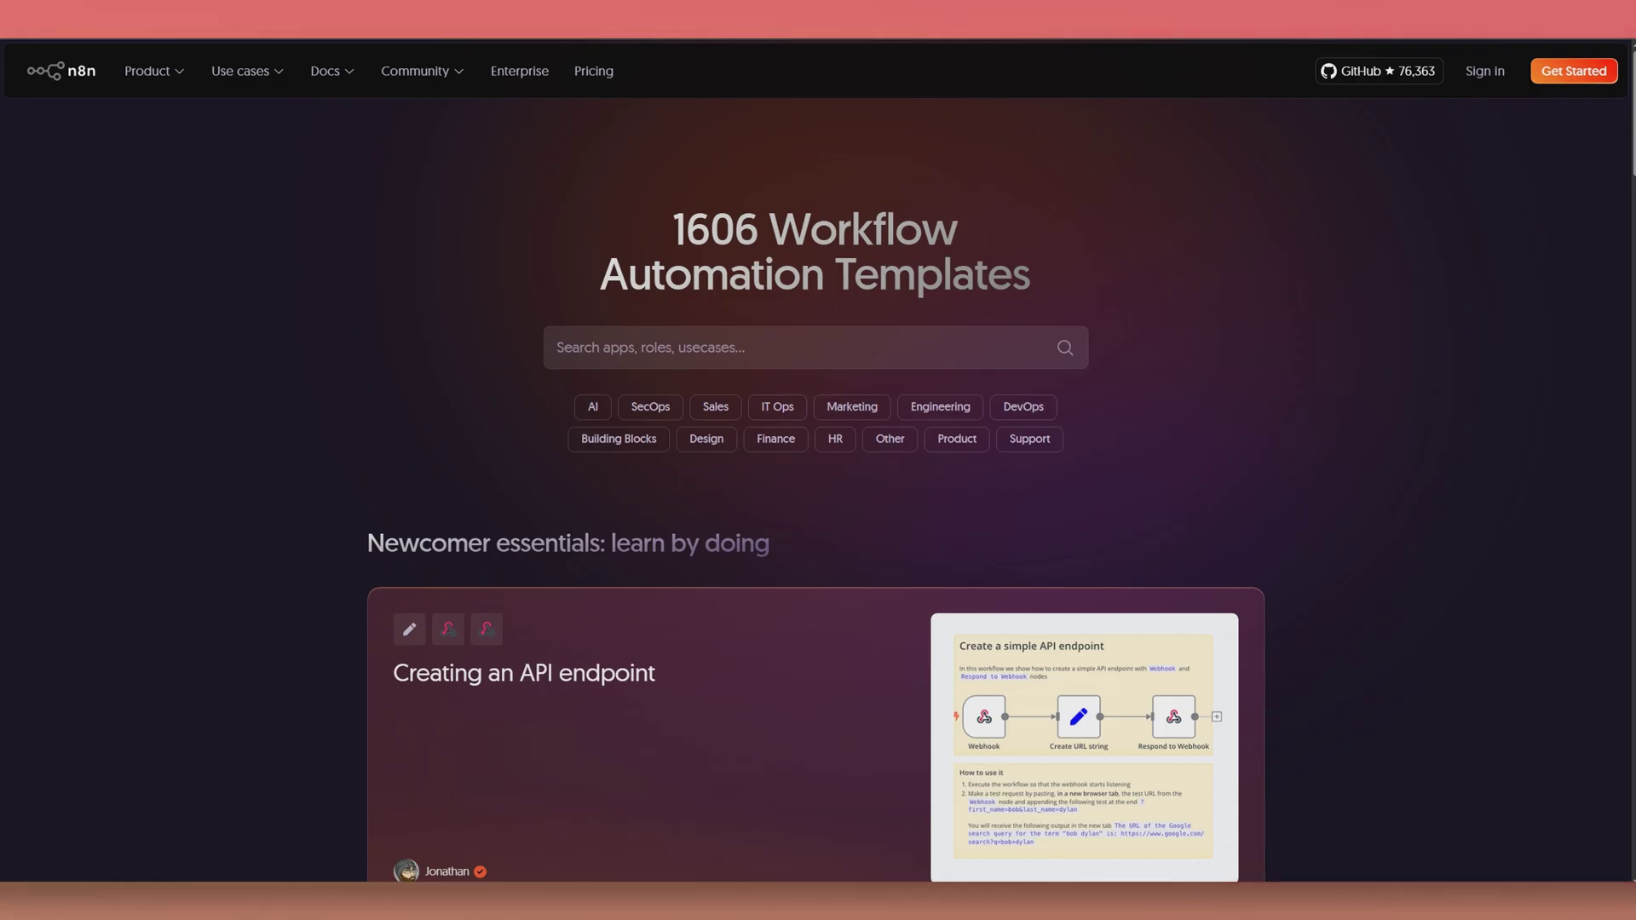
middle_click(1320, 713)
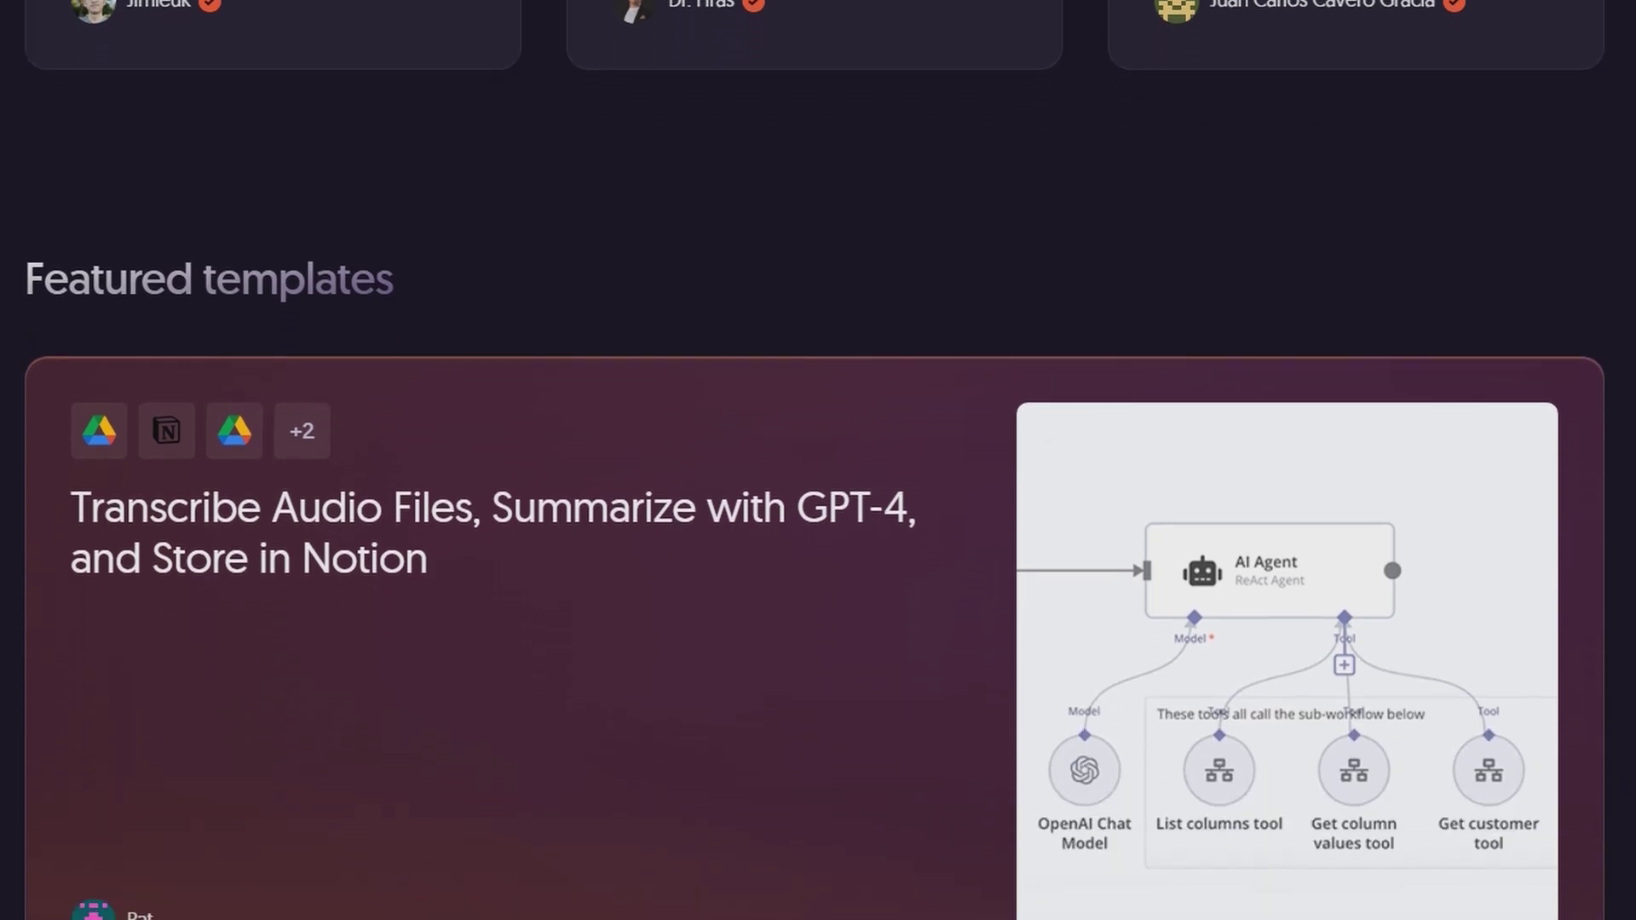
click(1161, 844)
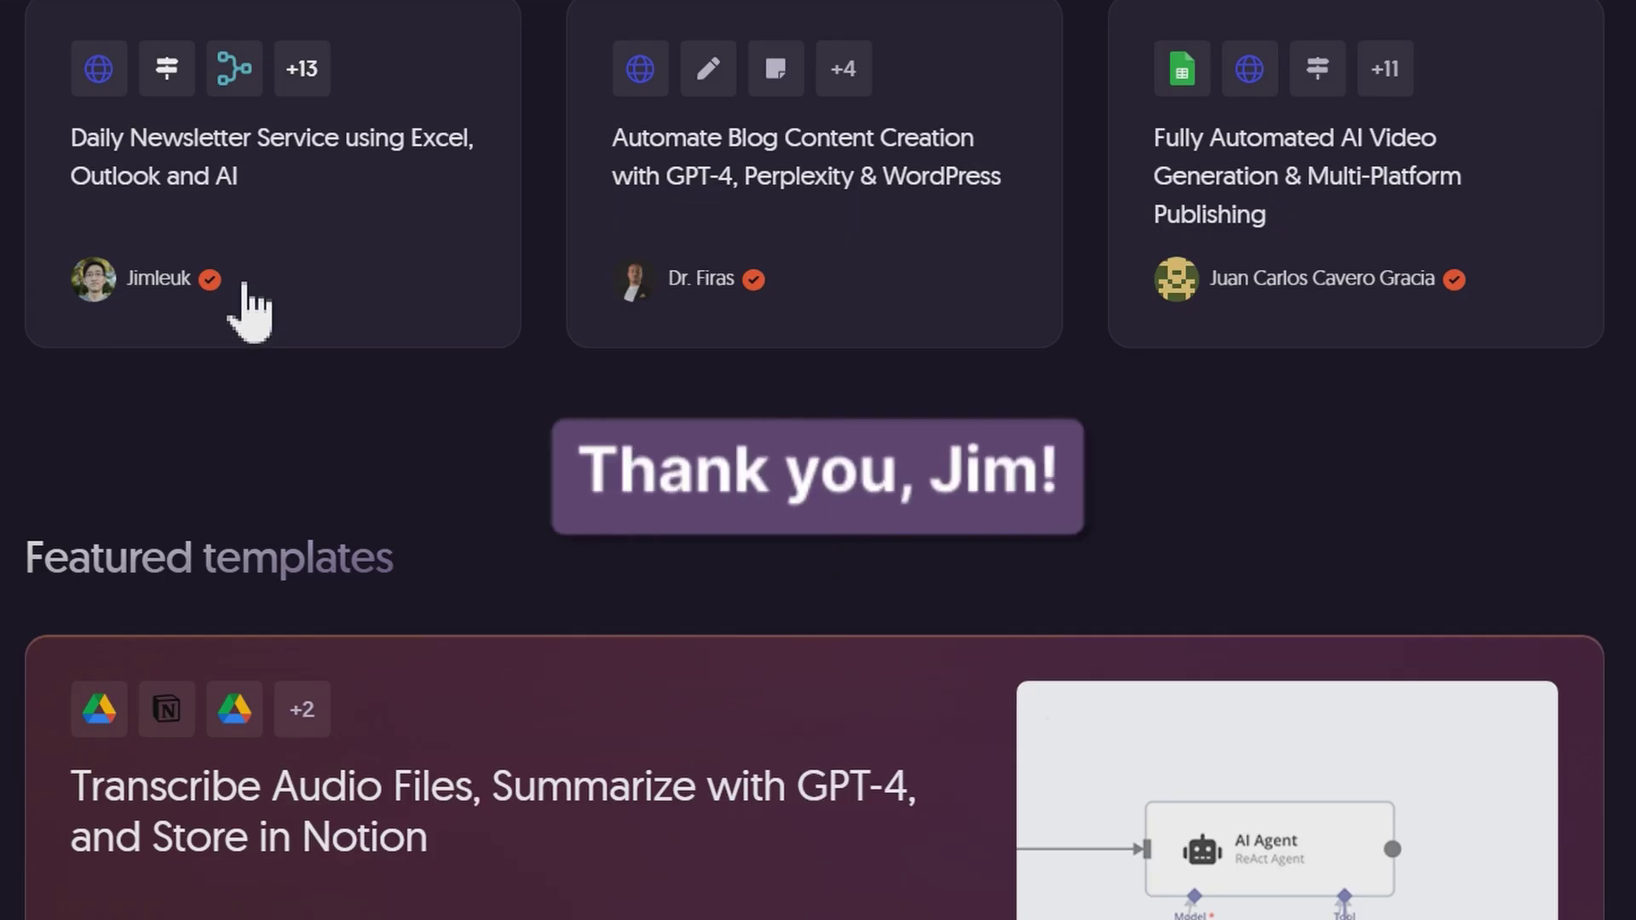
click(243, 282)
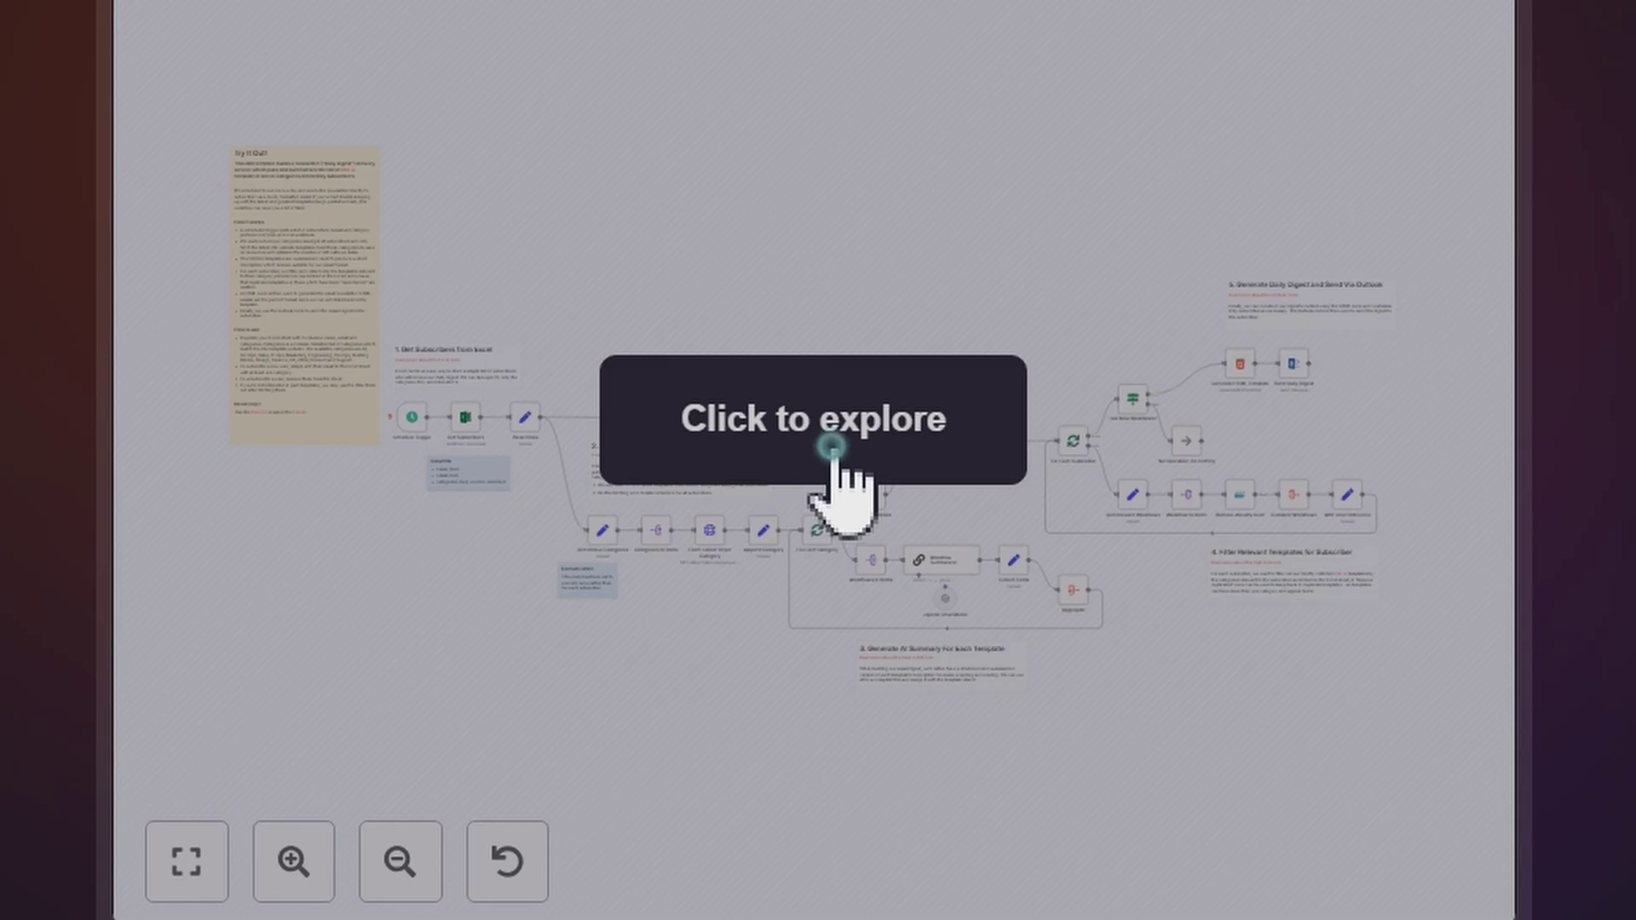
Activate the template's workflow preview, zoom in twice, and pan to the template-fetching steps.
click(833, 460)
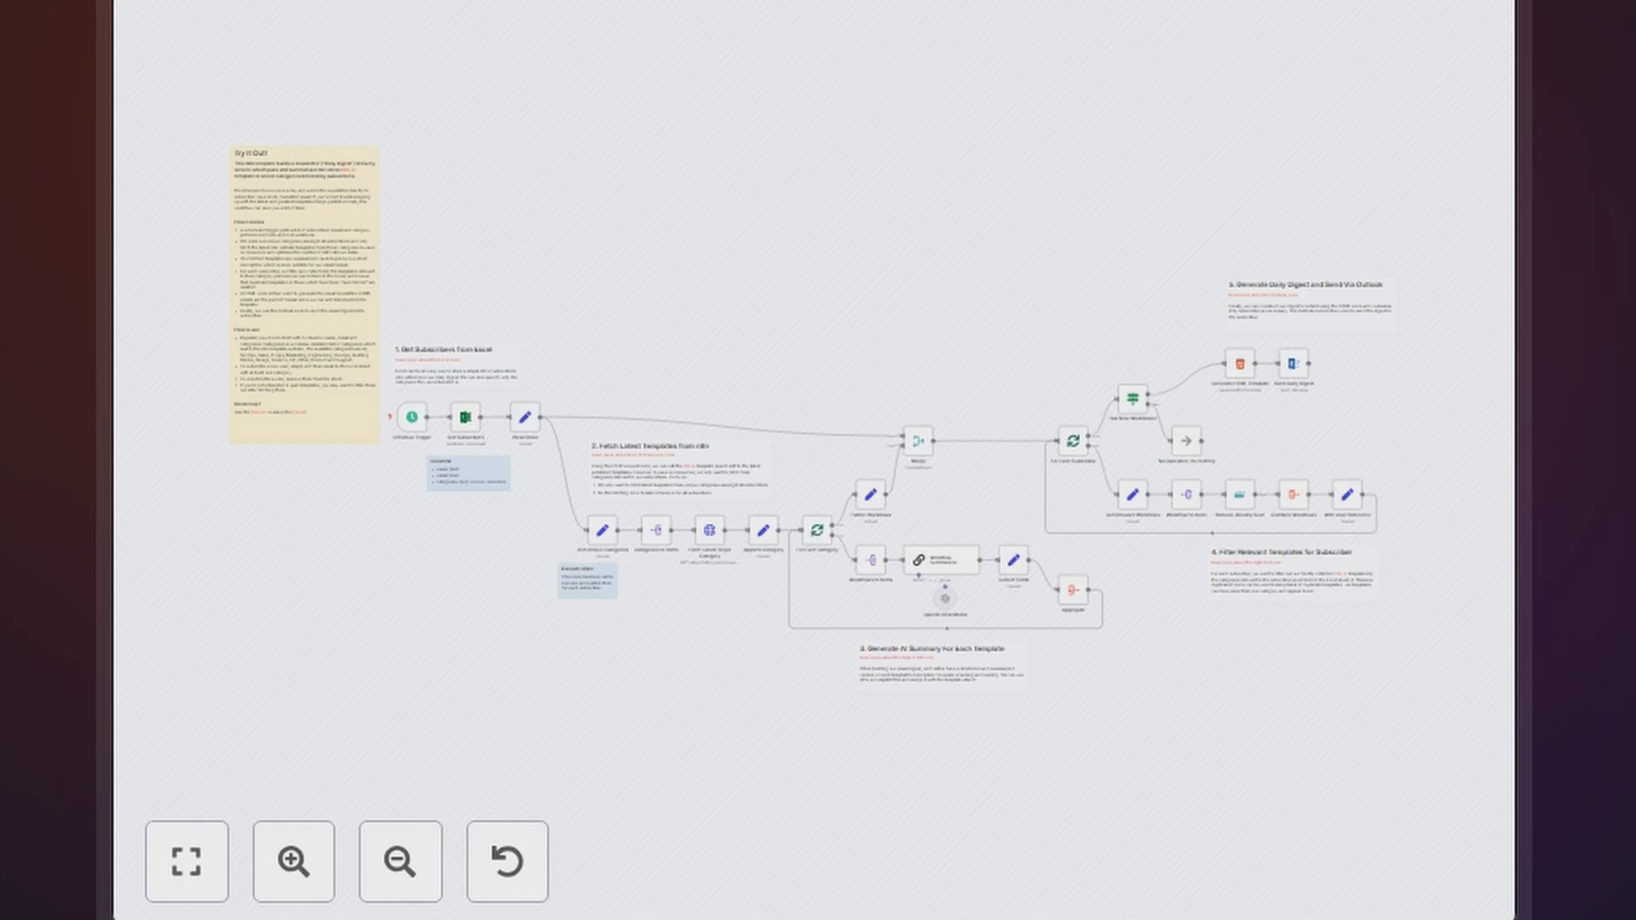
click(294, 863)
click(294, 863)
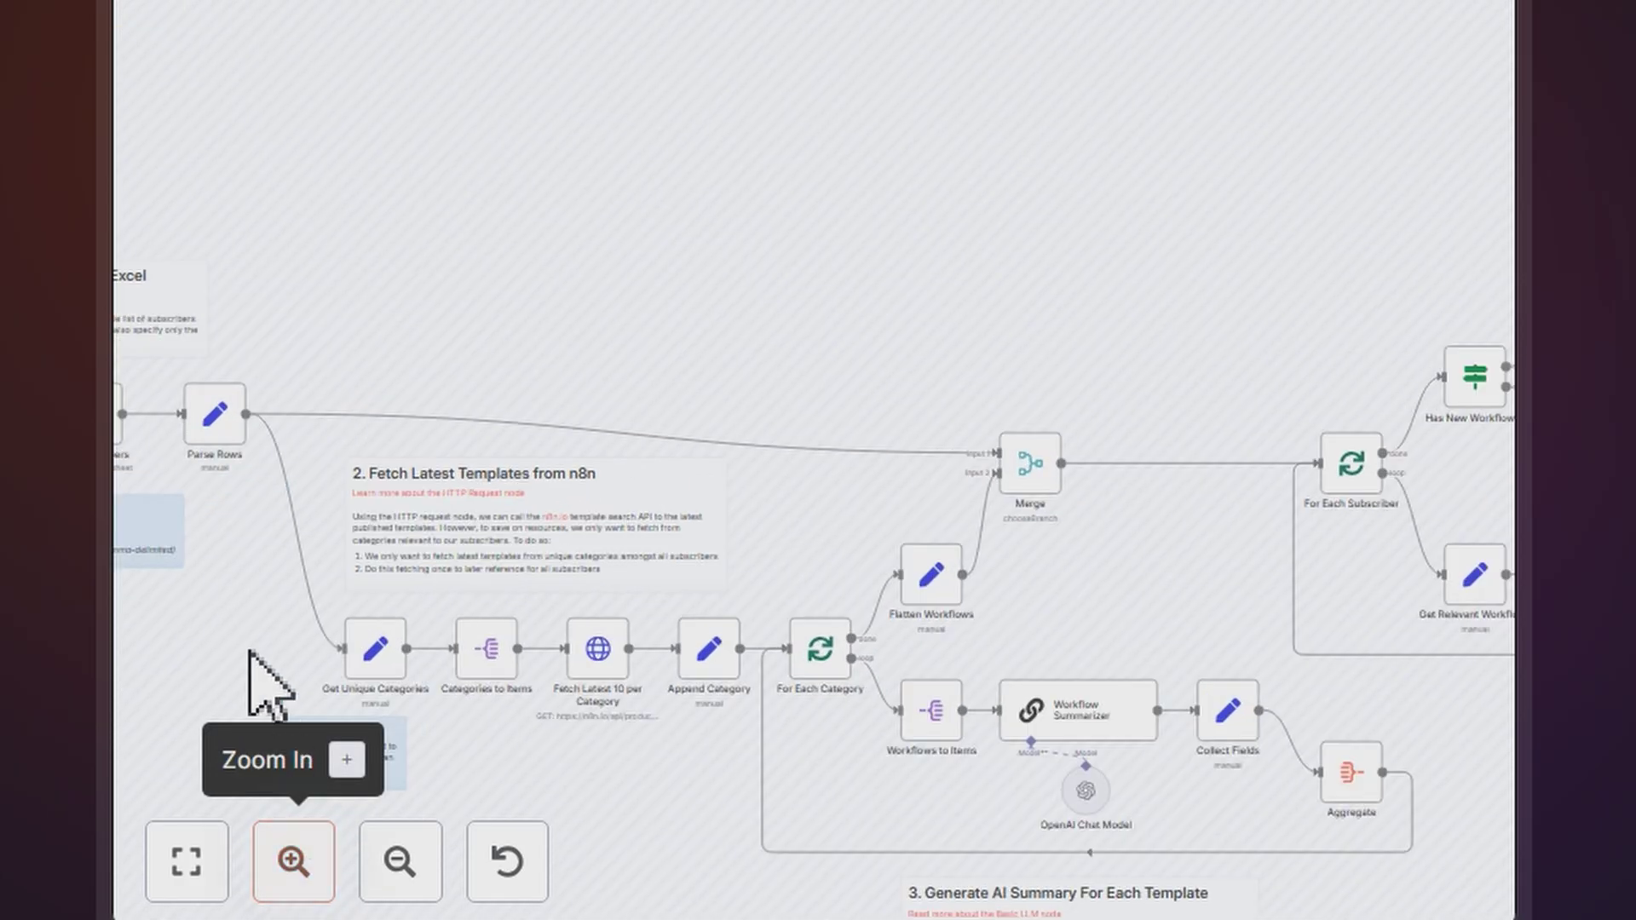
mouse_move(255, 666)
mouse_down()
mouse_move(636, 504)
mouse_move(643, 642)
mouse_up()
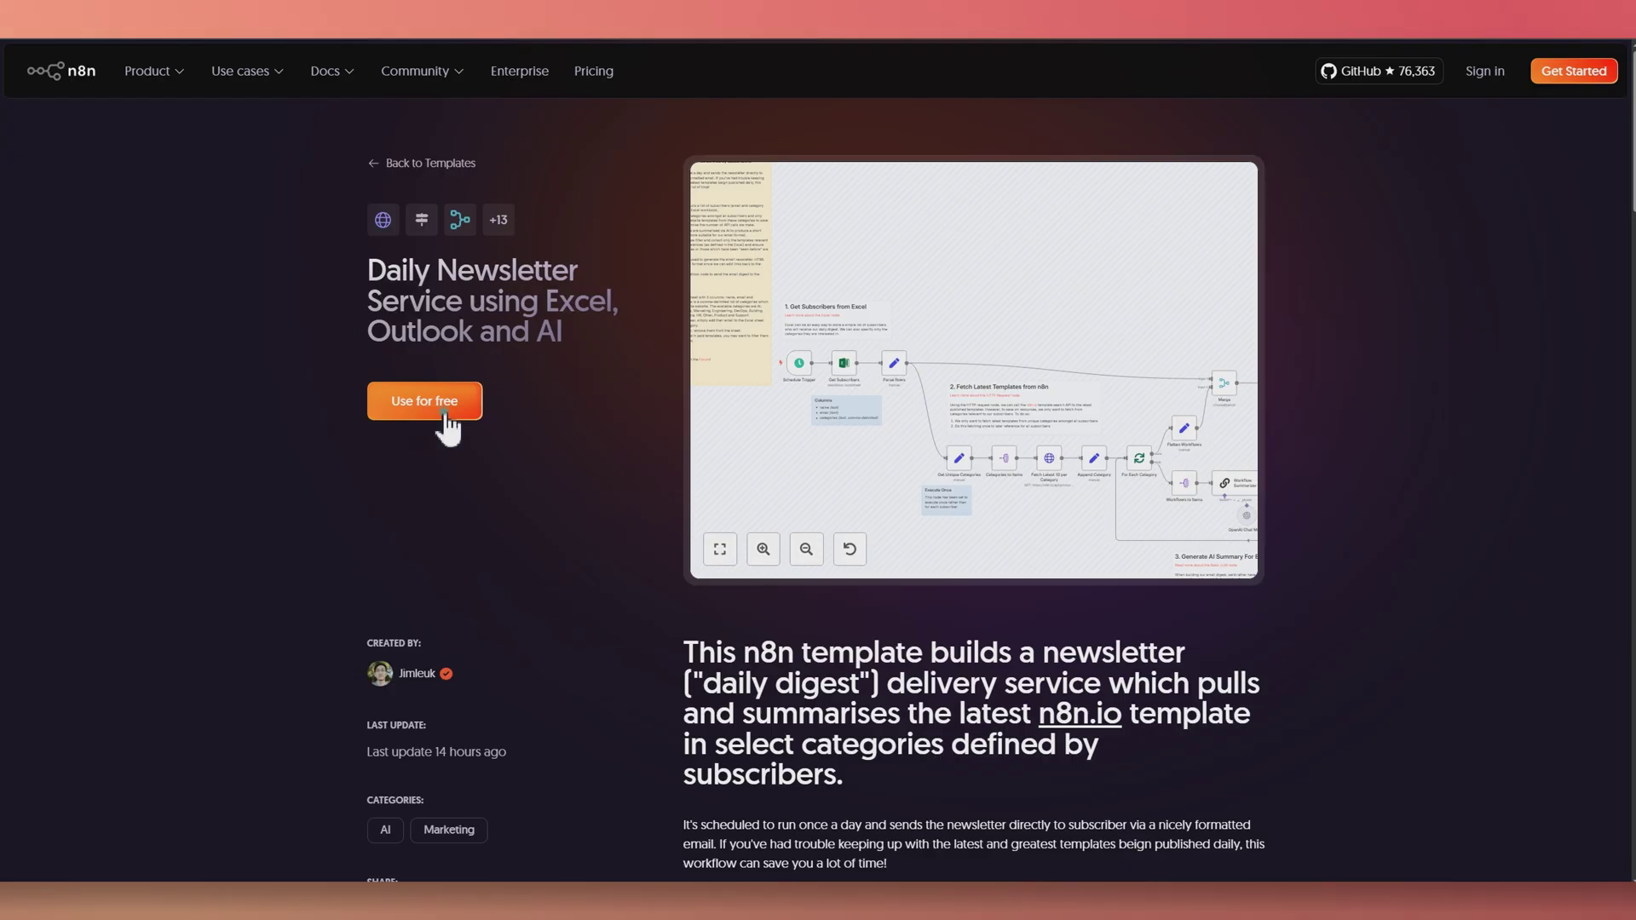
Use 'Use for free' on the newsletter template to reach the self-hosting installation docs.
click(448, 412)
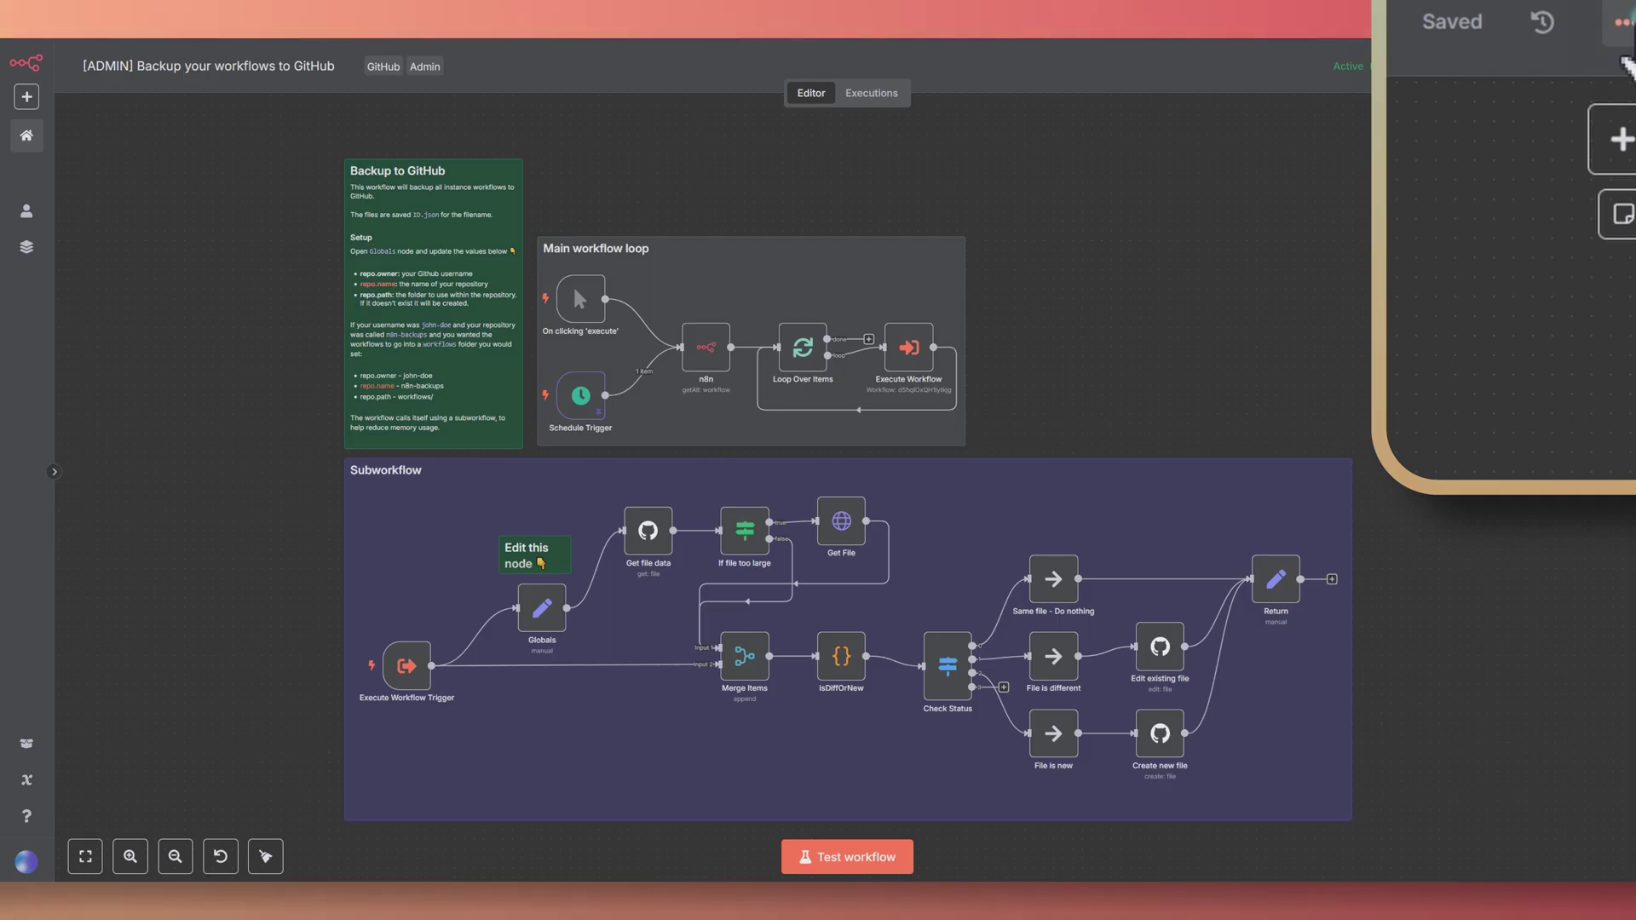
click(1623, 23)
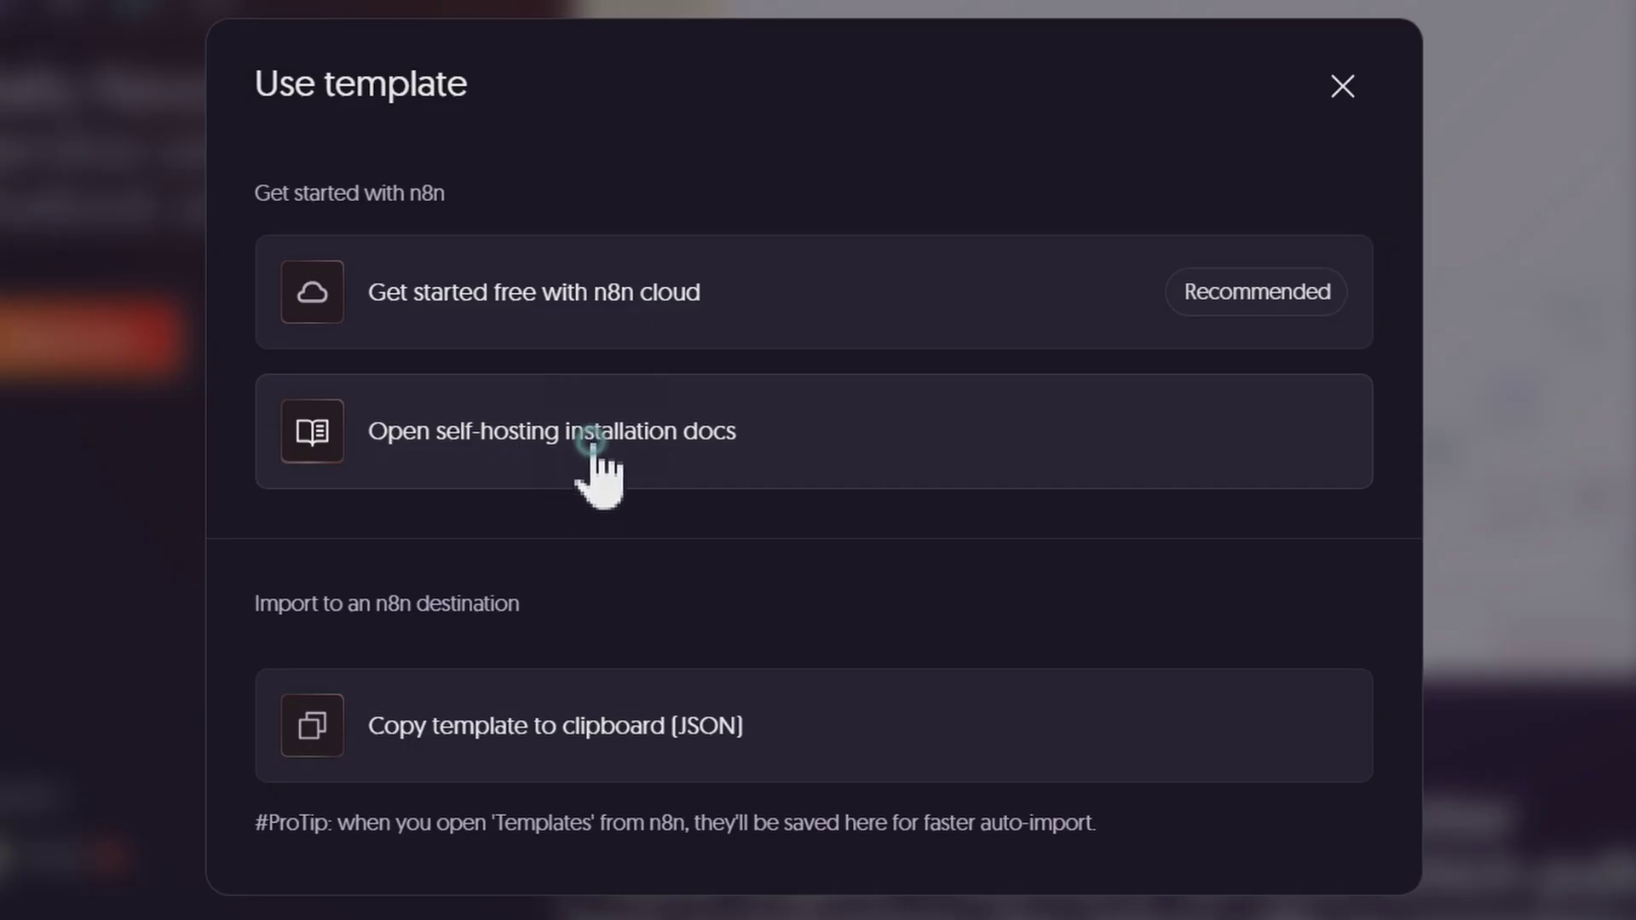
click(592, 445)
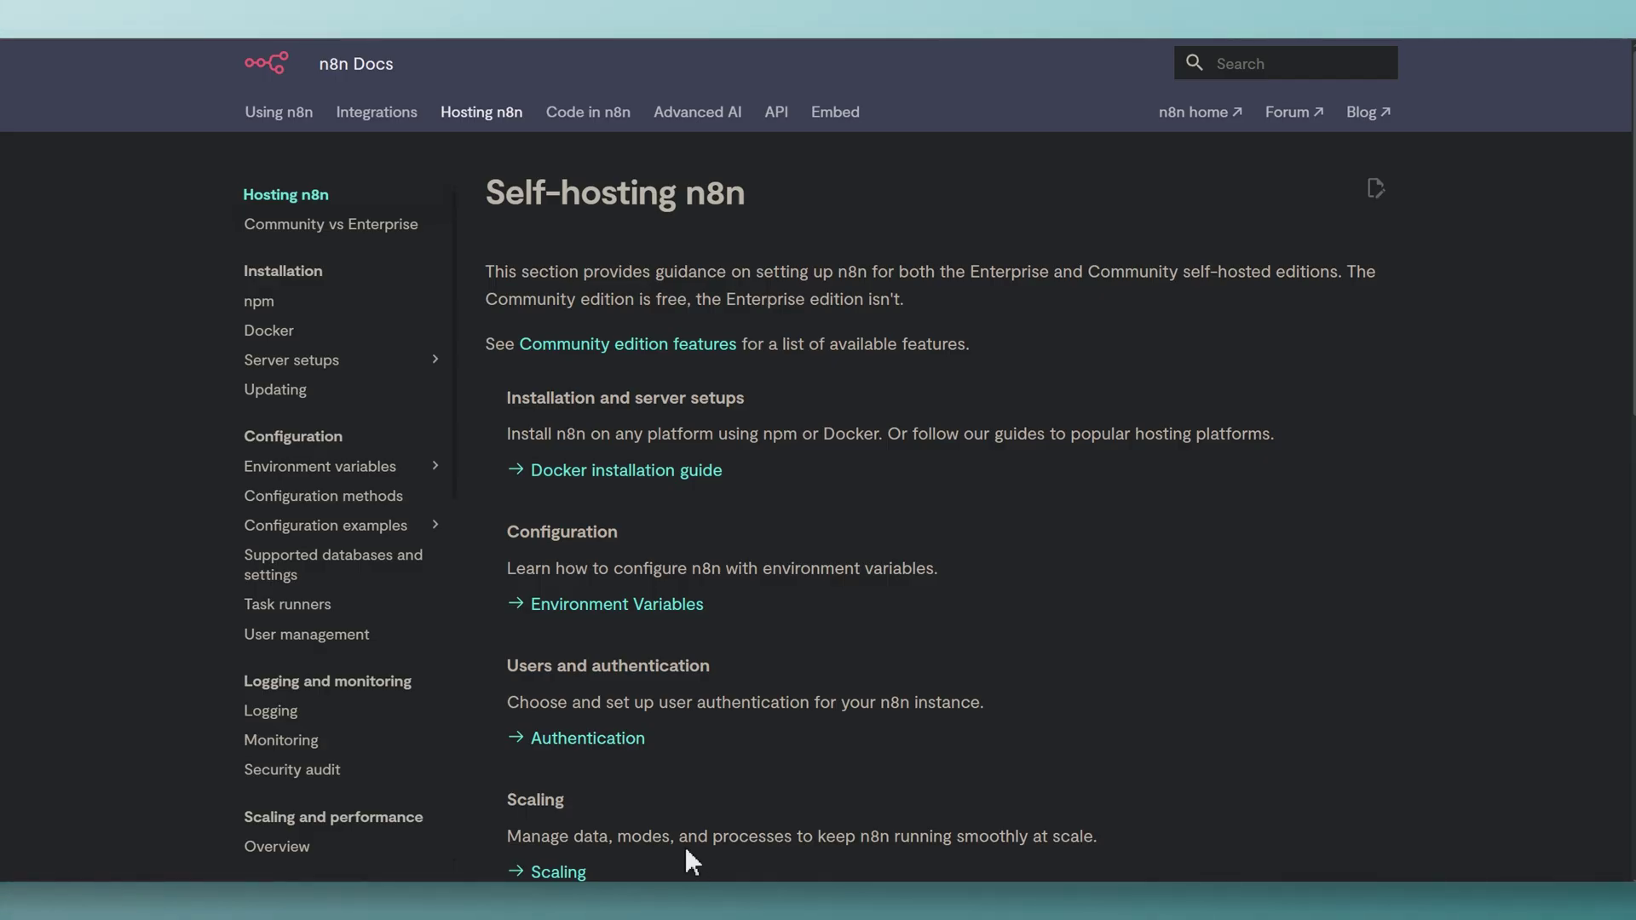
Open the 'Community vs Enterprise' page from the Docs sidebar.
click(628, 343)
scroll(1177, 621, down, 4)
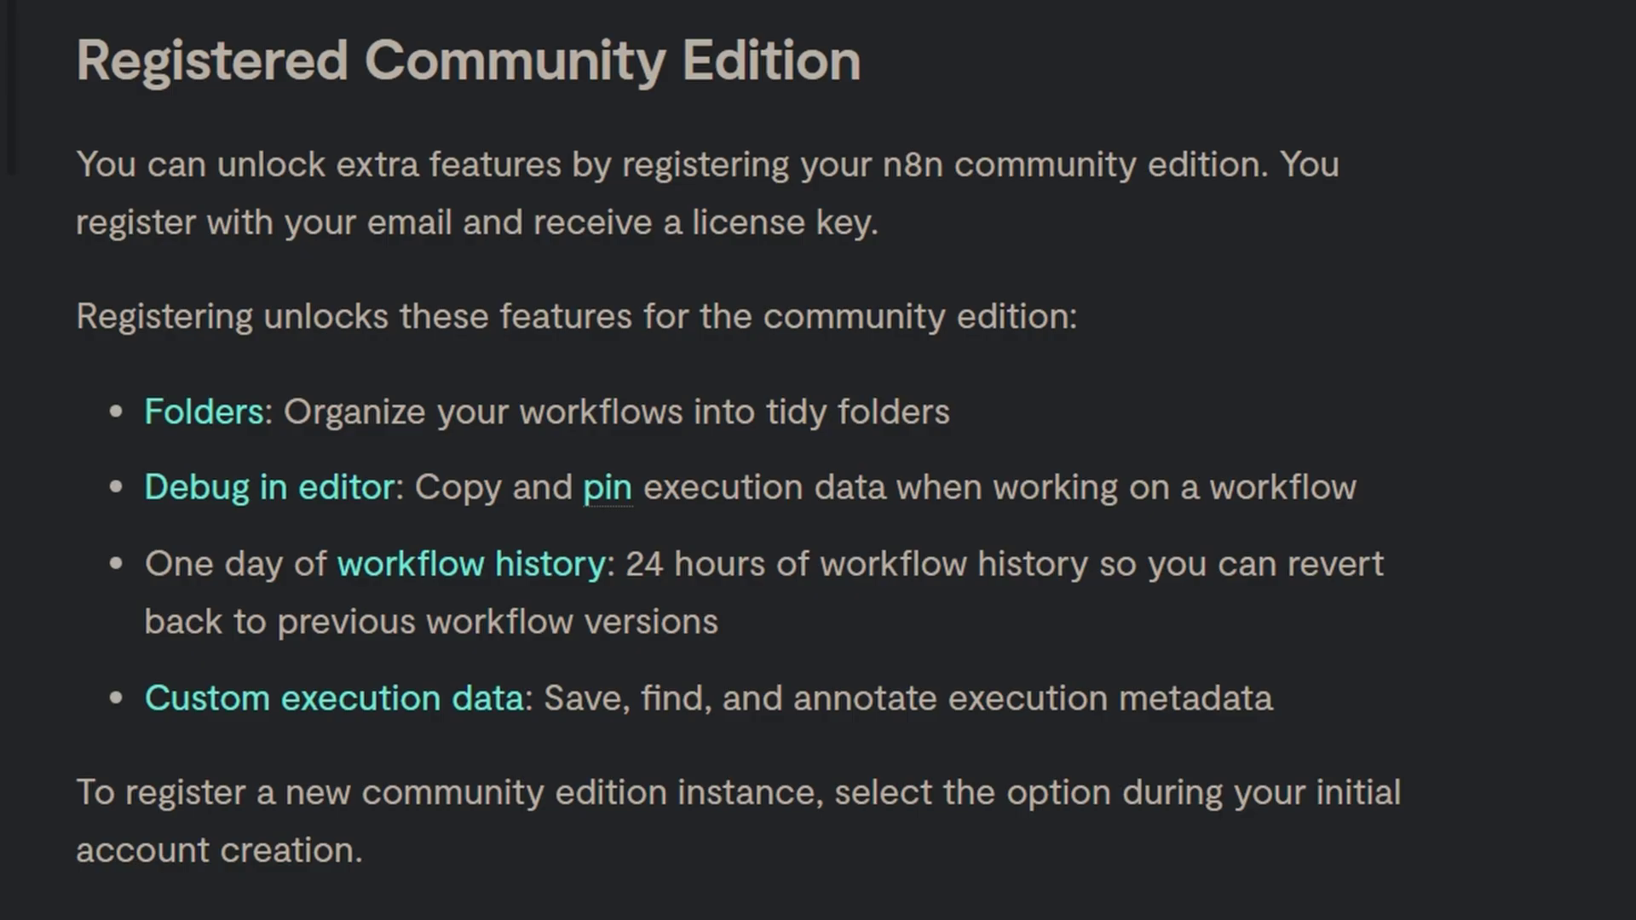
scroll(819, 460, up, 5)
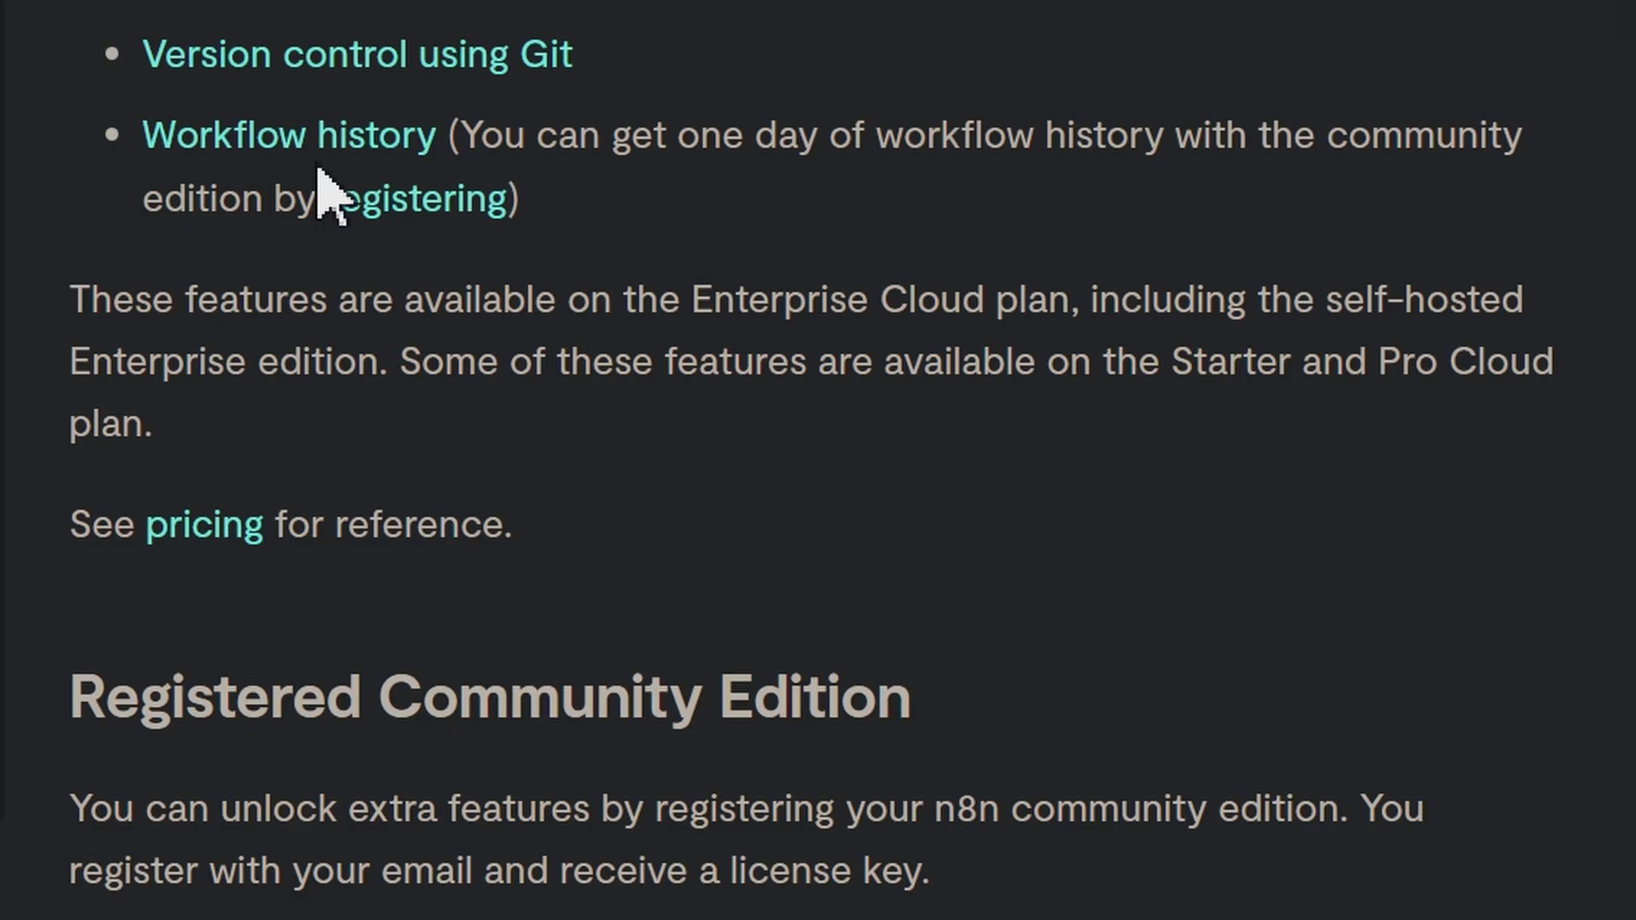